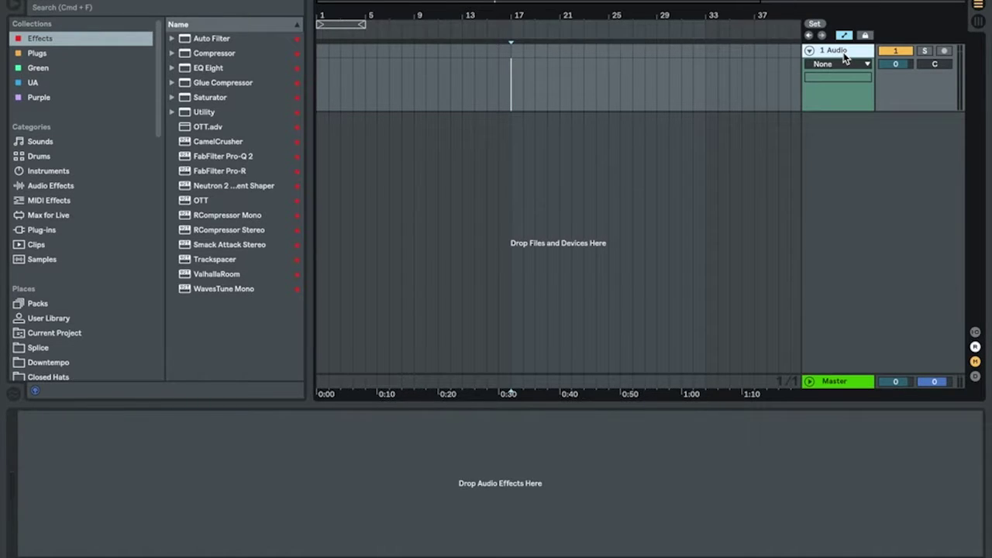
# - Insert a new MIDI track and delete the existing audio track
pyautogui.press('super+shift+t')
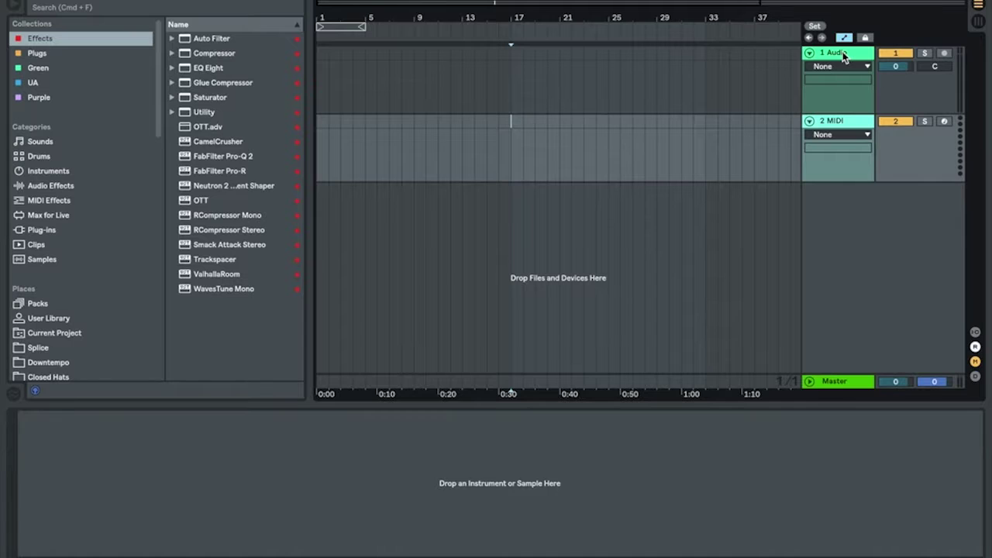
pyautogui.click(828, 58)
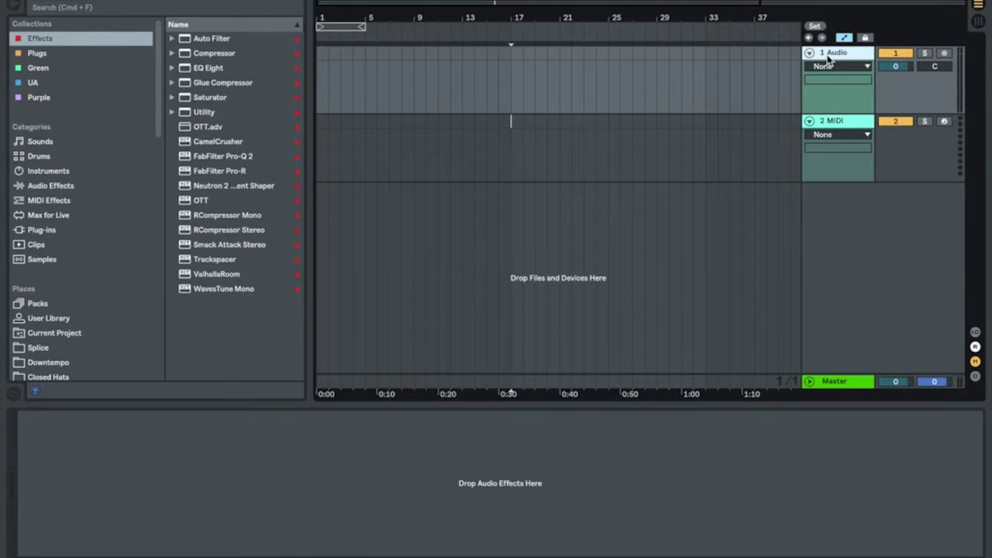
pyautogui.press('Delete')
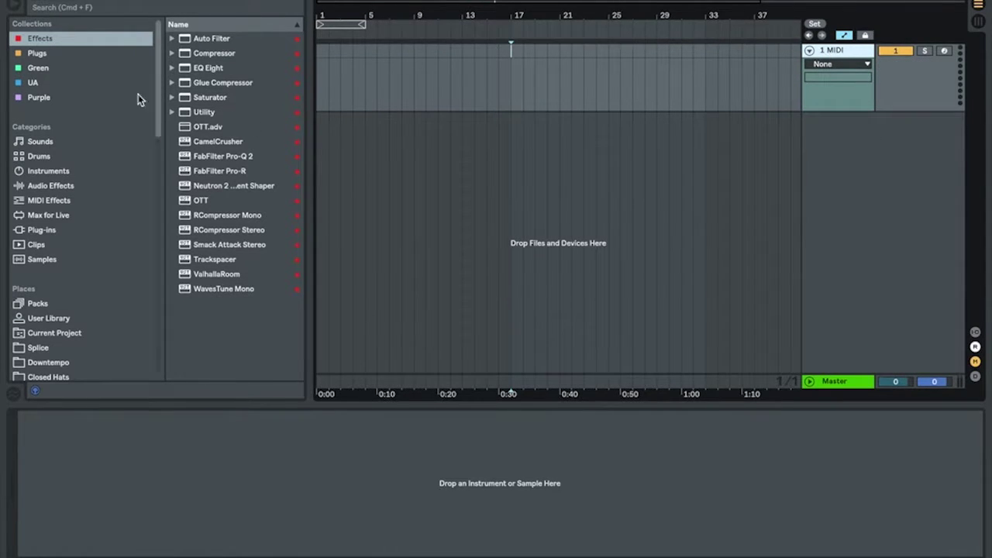
# - Load the Kick 2 plug-in from the Plugs collection onto the MIDI track and close its plug-in window
pyautogui.click(86, 53)
pyautogui.click(206, 53)
pyautogui.doubleClick(206, 53)
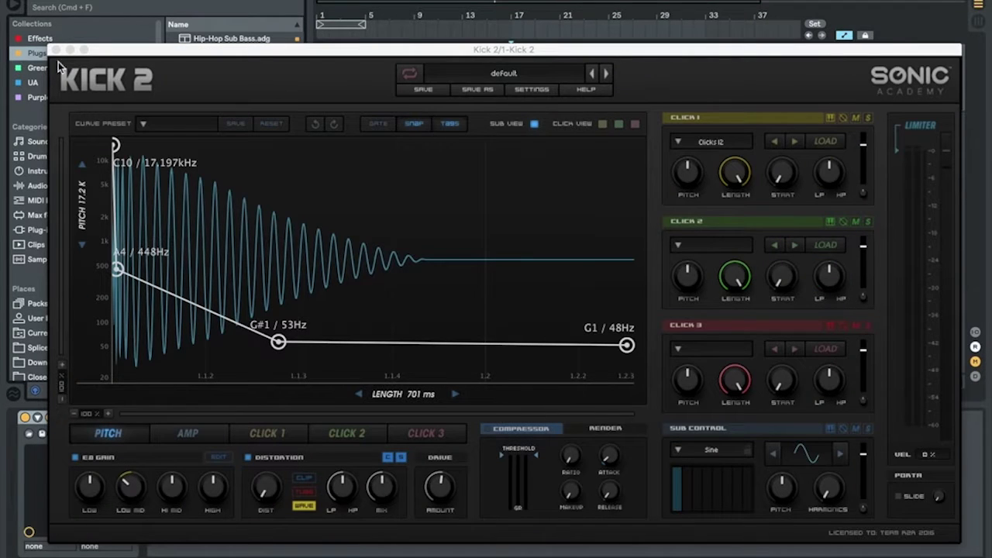
pyautogui.click(58, 49)
# - Rename the Kick 2 track to Sidechain and deactivate the track
pyautogui.click(828, 51)
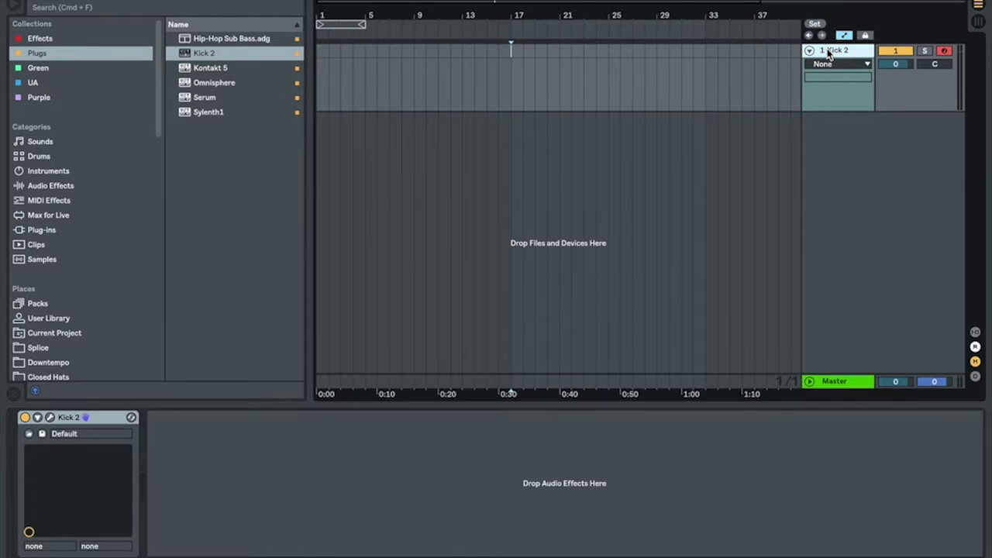
pyautogui.press('super+r')
pyautogui.write('Sidechain')
pyautogui.press('Return')
pyautogui.click(895, 50)
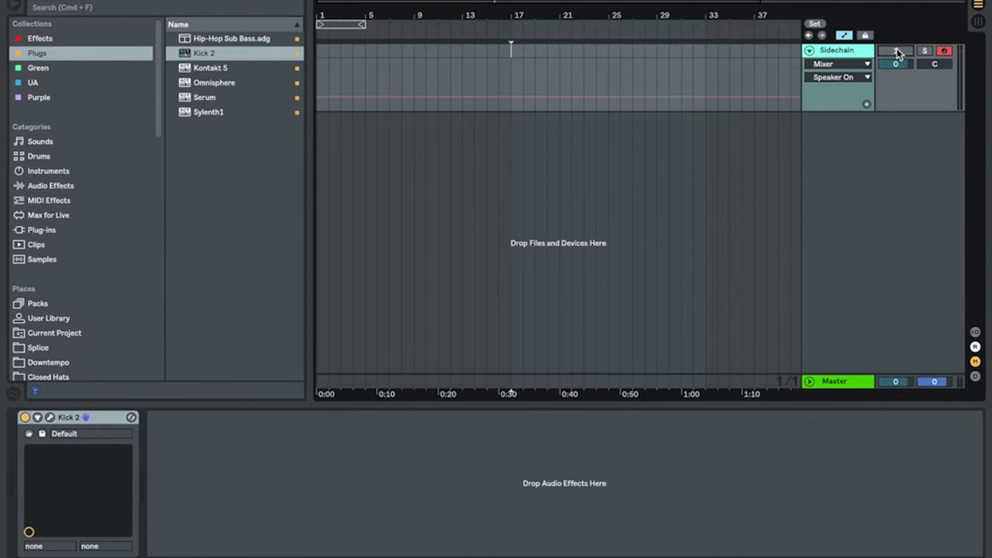
# - Insert three MIDI tracks below the Sidechain track and group them together
pyautogui.rightClick(823, 124)
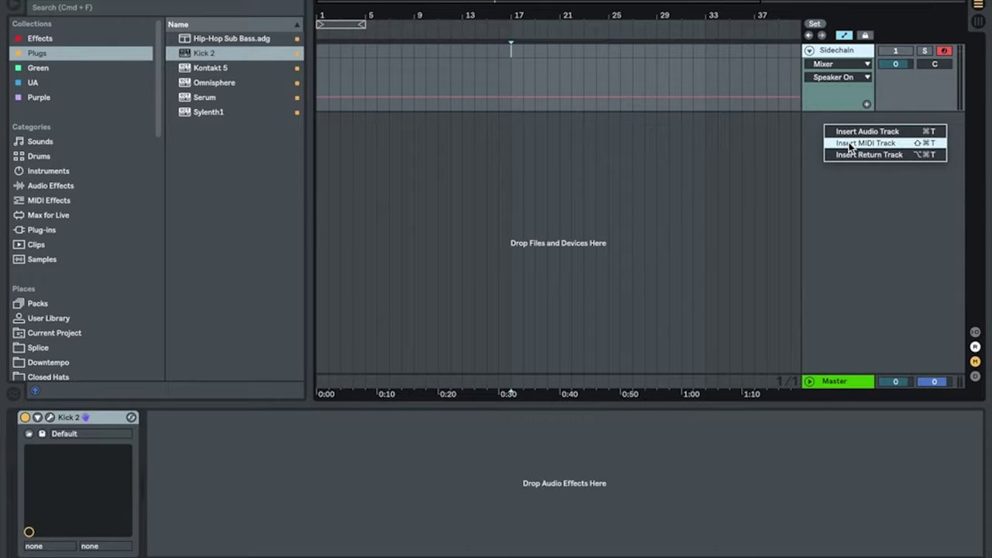
pyautogui.click(850, 144)
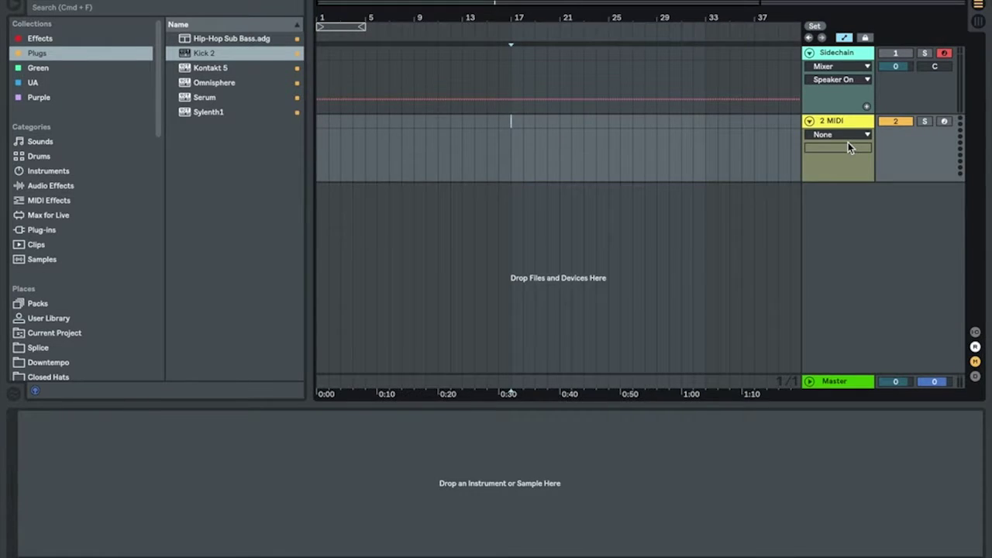
pyautogui.press('super+shift+t')
pyautogui.press('super+shift+t')
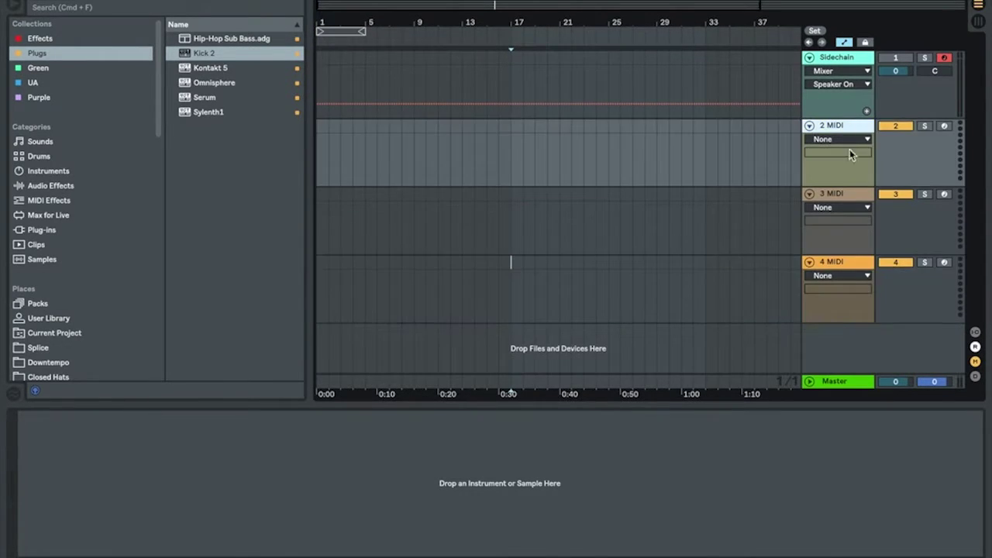
pyautogui.keyDown('shift'); pyautogui.click(859, 262); pyautogui.keyUp('shift')
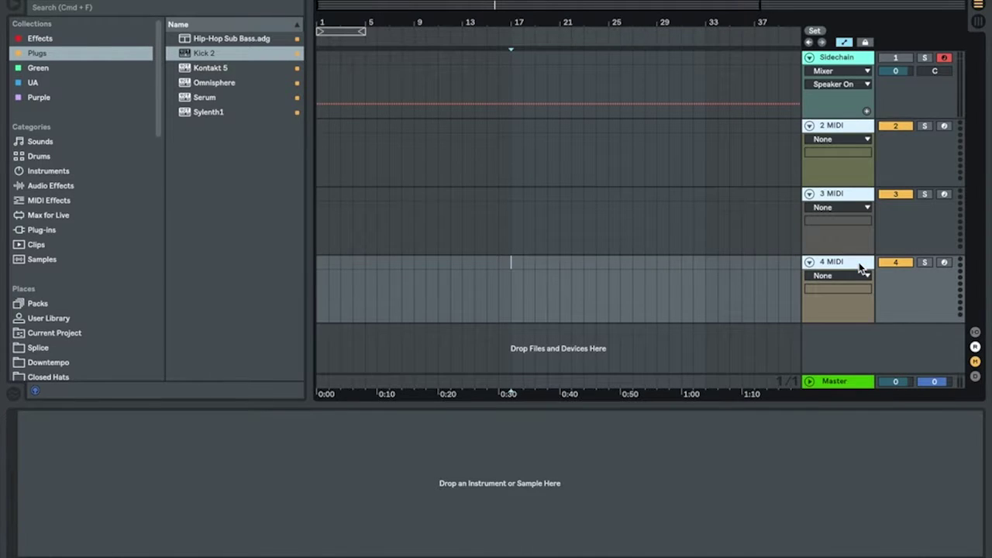
pyautogui.press('super+g')
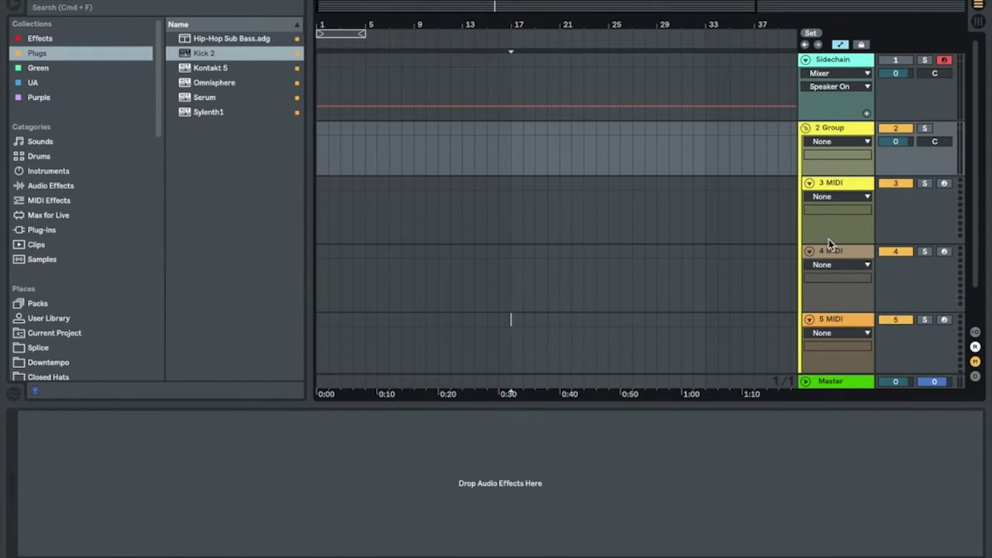
# - Color the new group track and its three MIDI tracks green
pyautogui.scroll(-2, 820, 183)
pyautogui.click(827, 92)
pyautogui.rightClick(831, 89)
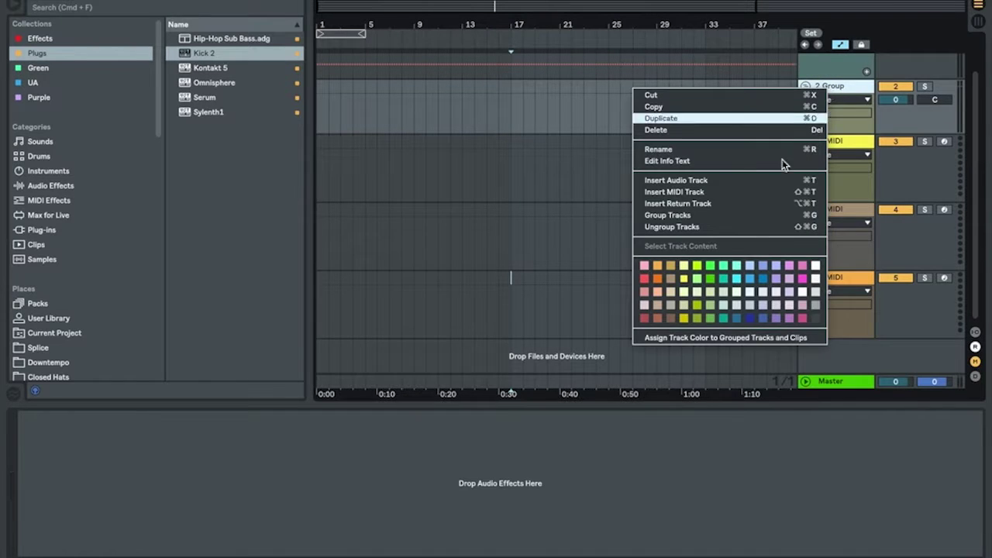
pyautogui.click(714, 279)
pyautogui.click(831, 147)
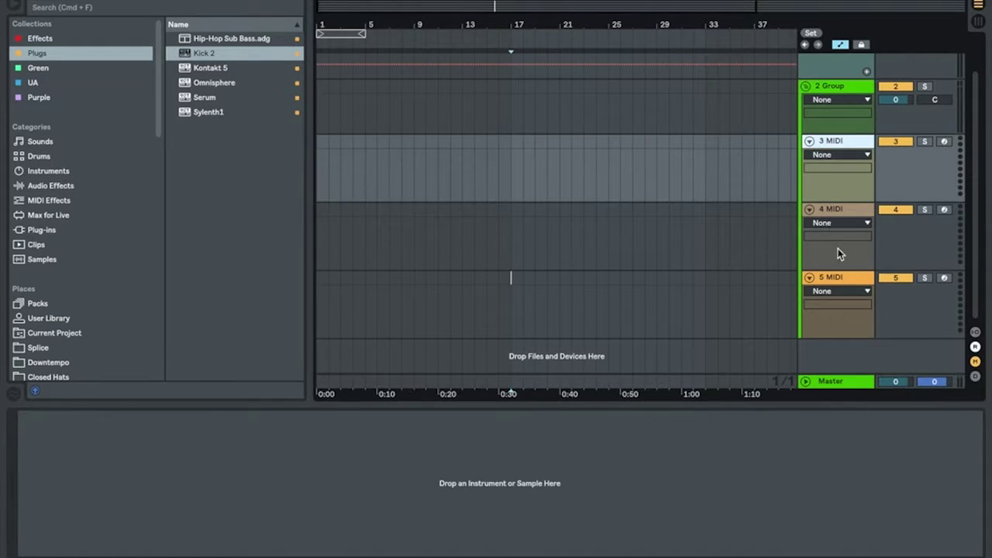
pyautogui.click(839, 279)
pyautogui.rightClick(837, 279)
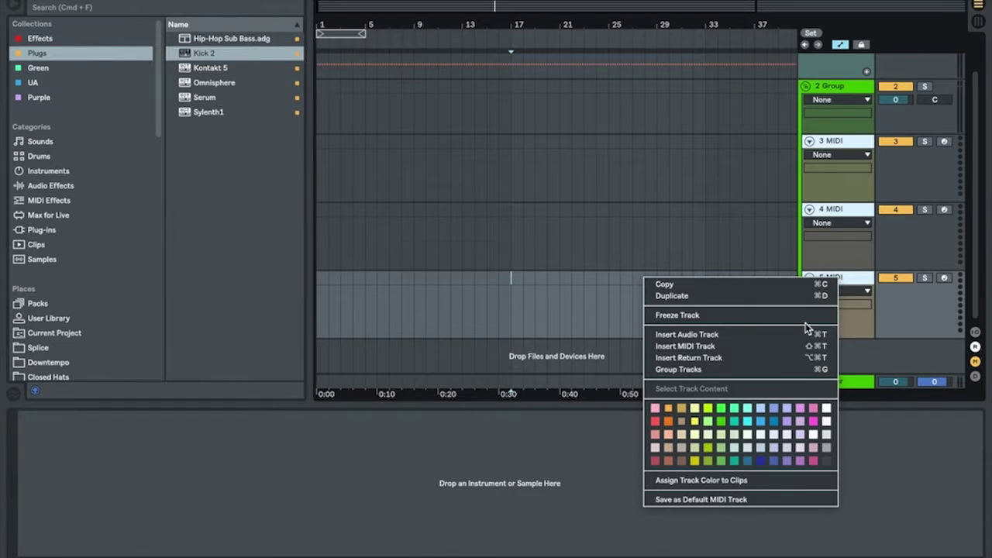
pyautogui.click(720, 425)
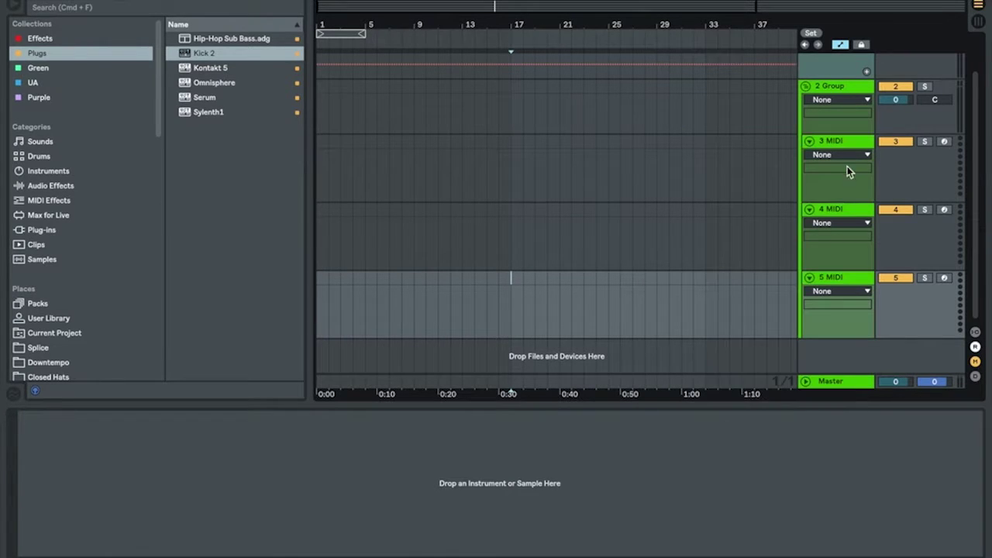
# - Load Serum onto the first MIDI track in the green group and close its plug-in window
pyautogui.click(830, 88)
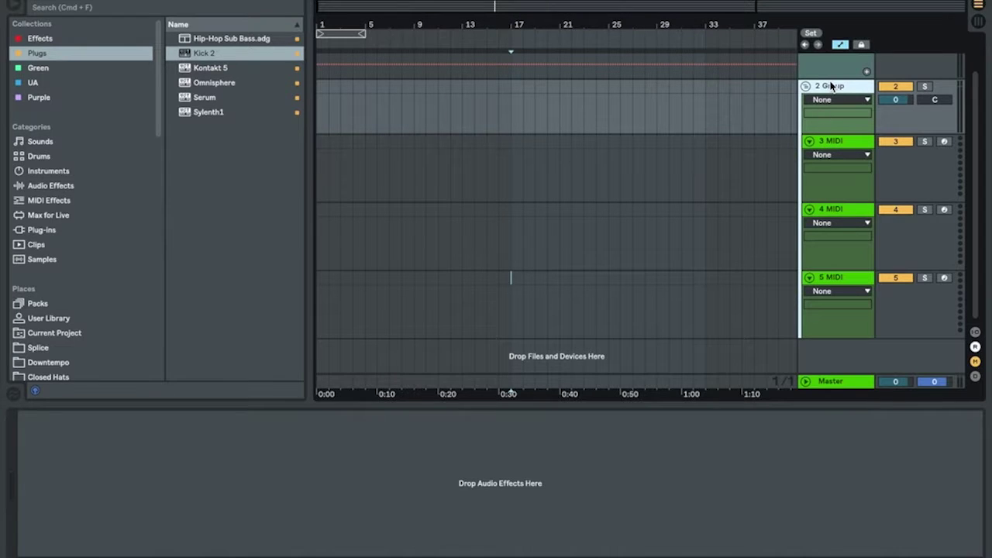
pyautogui.click(833, 141)
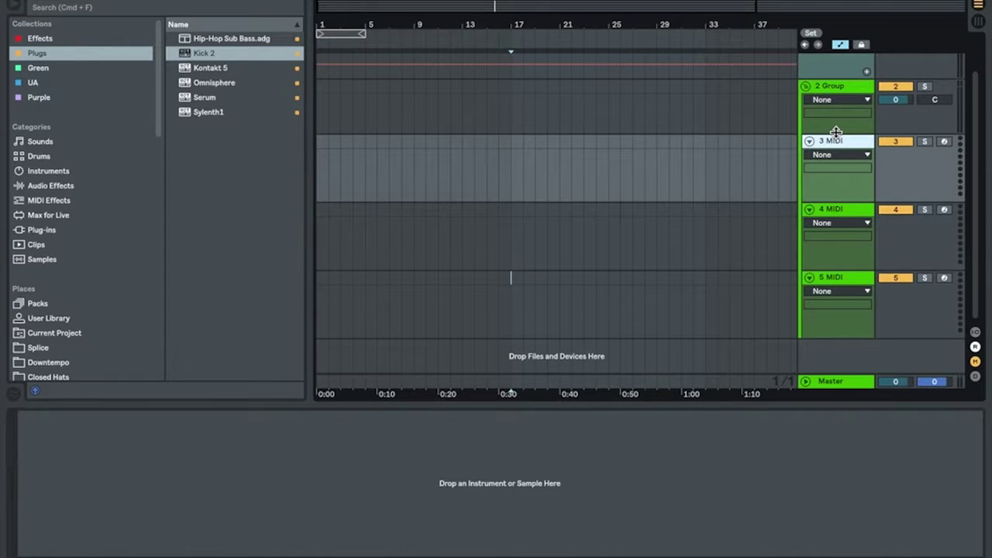
pyautogui.scroll(1, 774, 129)
pyautogui.rightClick(828, 156)
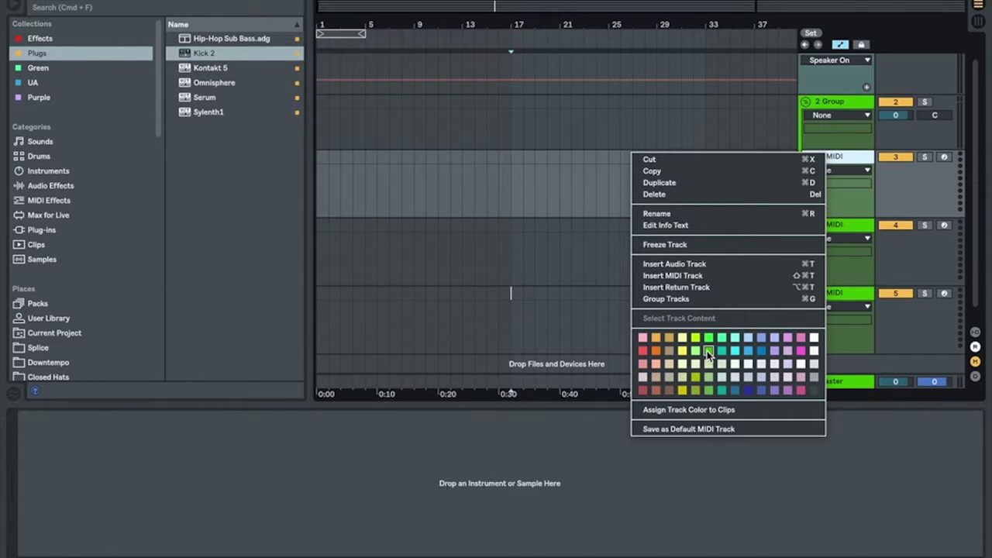
pyautogui.click(775, 225)
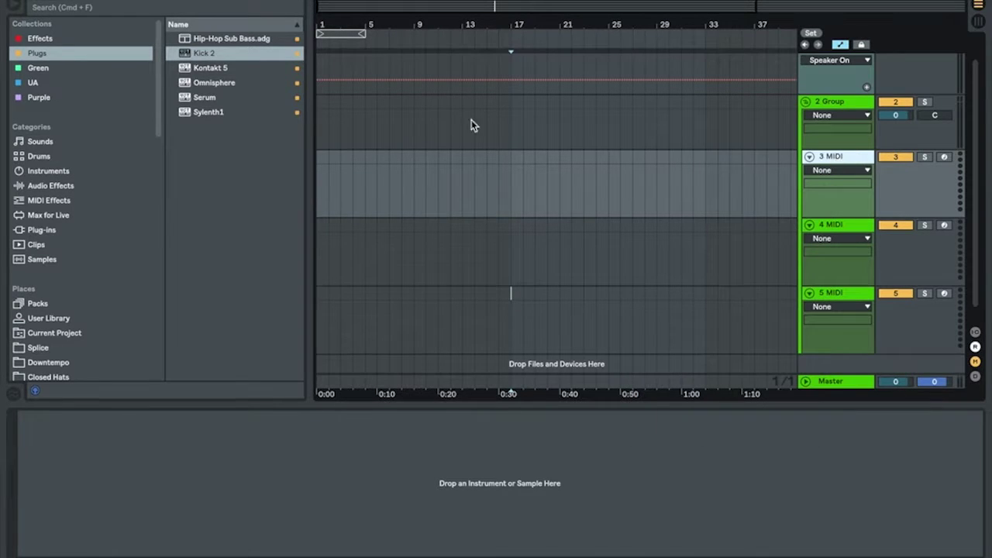
pyautogui.click(194, 99)
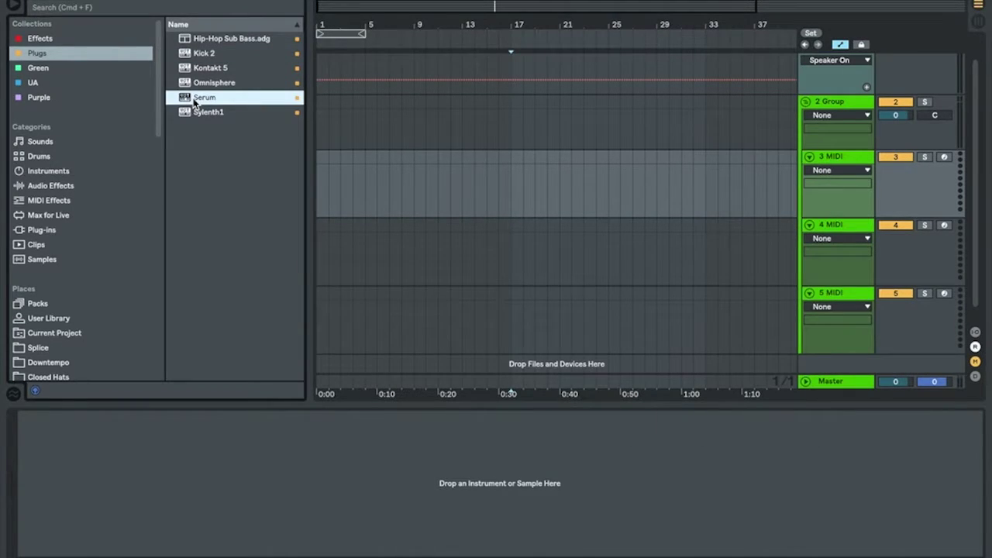
pyautogui.doubleClick(194, 99)
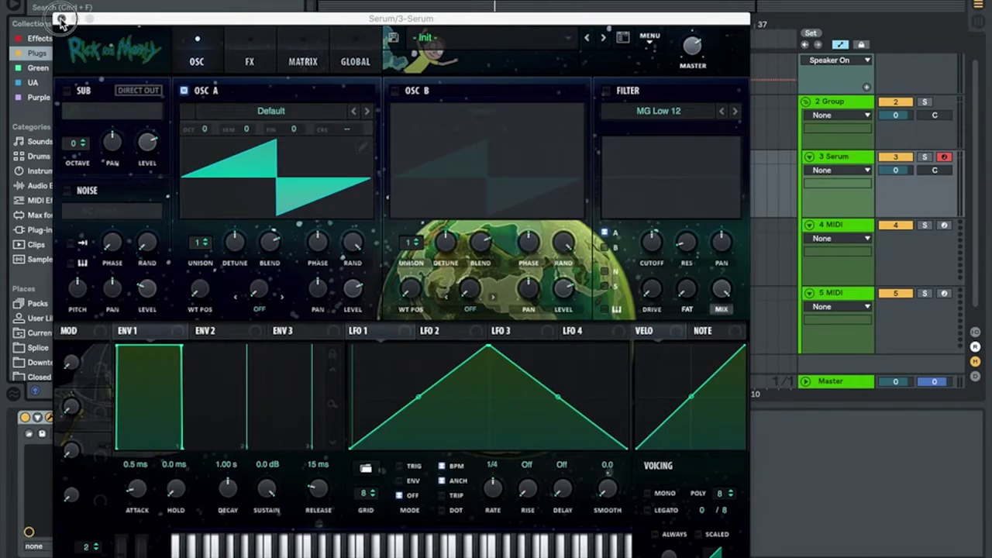
pyautogui.click(62, 17)
# - Load Omnisphere onto the second track in the green group and close its plug-in window
pyautogui.click(378, 252)
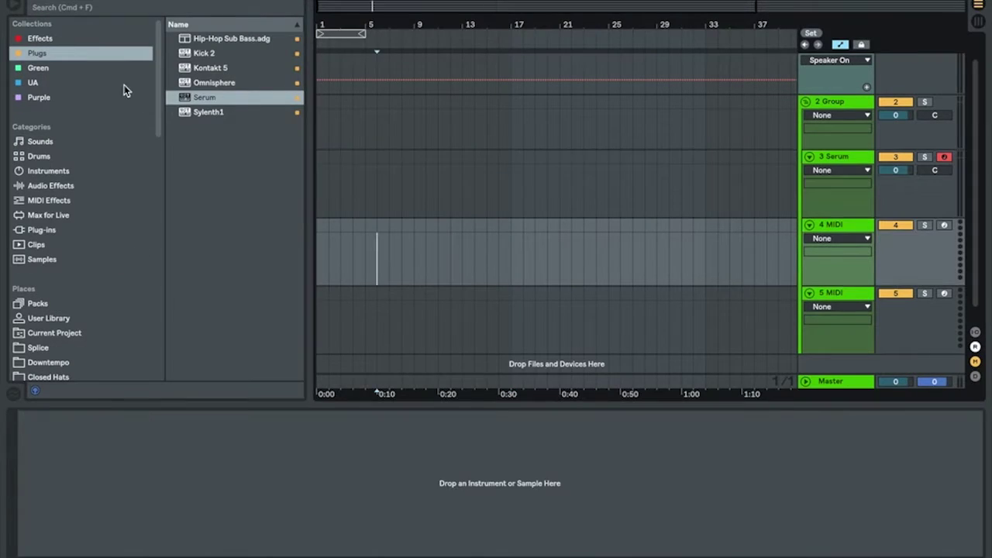
pyautogui.doubleClick(202, 82)
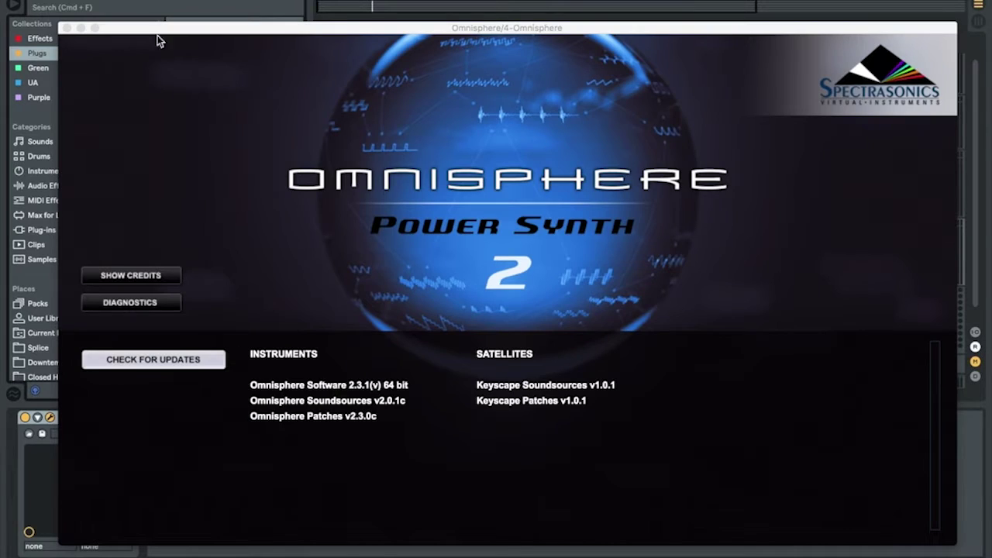
pyautogui.click(66, 28)
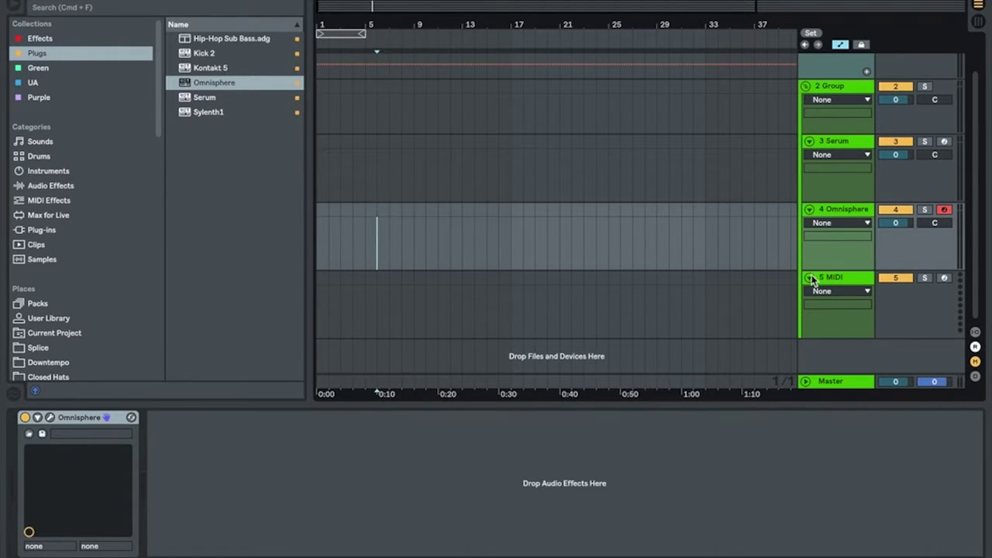
pyautogui.click(833, 355)
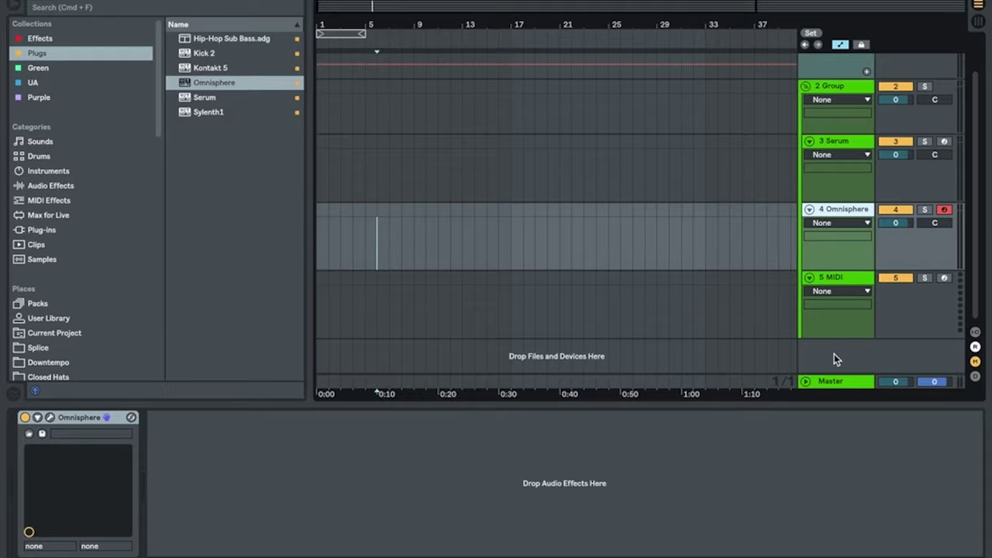
# - Fold the green group and insert four audio tracks below it
pyautogui.click(805, 86)
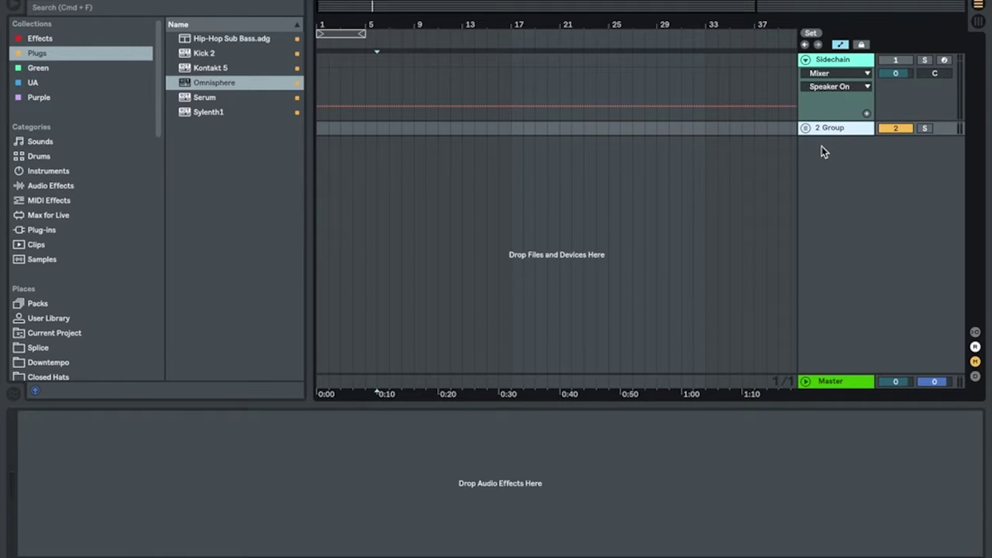
pyautogui.press('super+t')
pyautogui.press('super+t')
pyautogui.press('super+t')
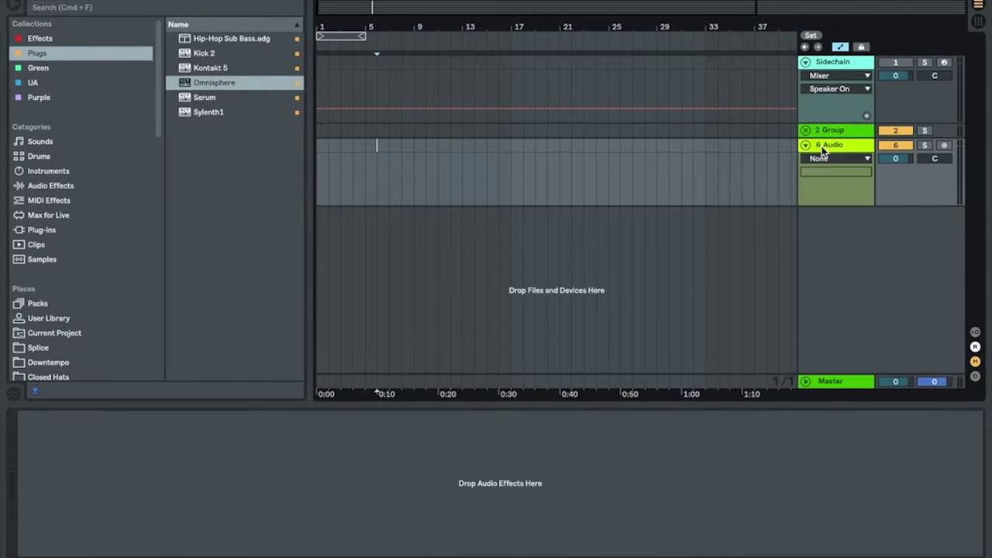
pyautogui.press('super+t')
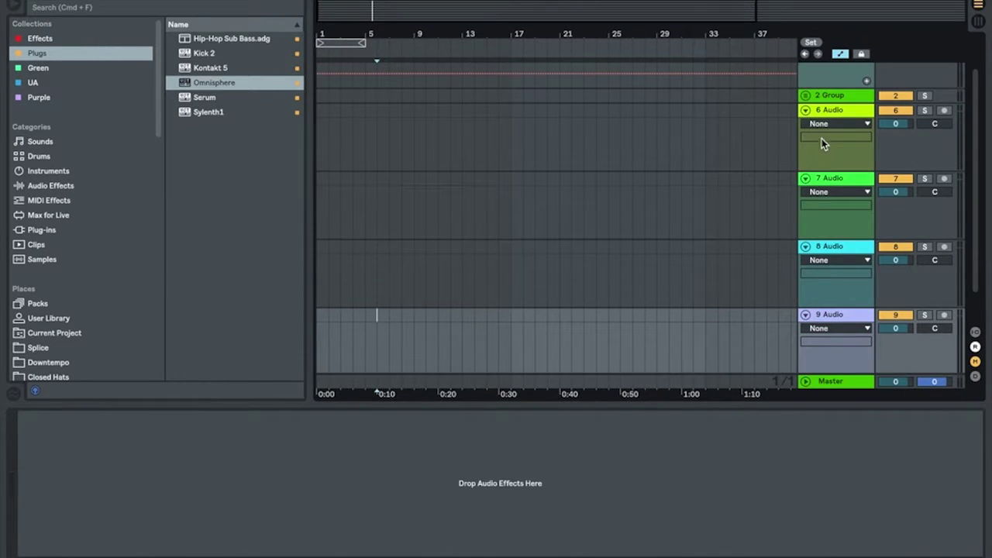
# - Color the four new audio tracks blue
pyautogui.click(822, 111)
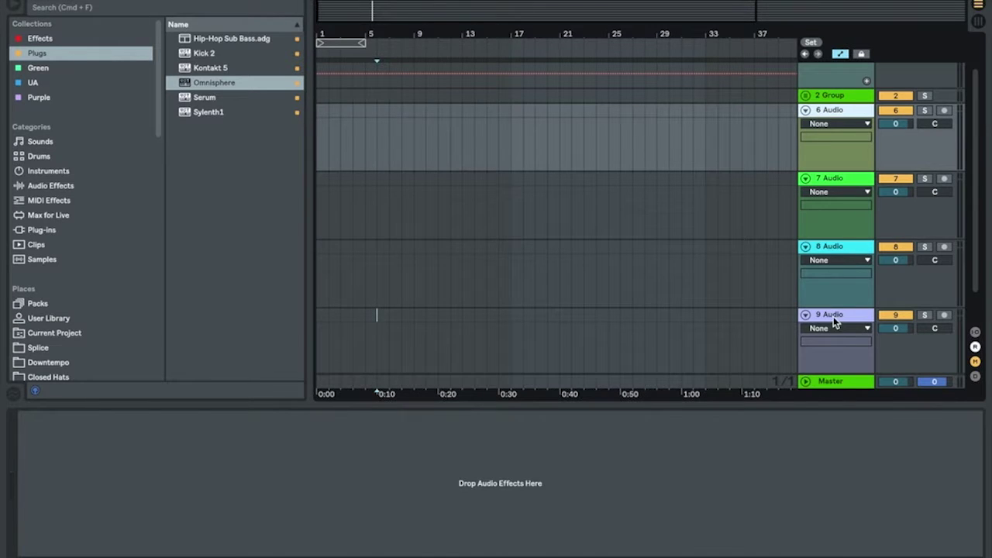
pyautogui.keyDown('shift'); pyautogui.click(833, 317); pyautogui.keyUp('shift')
pyautogui.rightClick(833, 319)
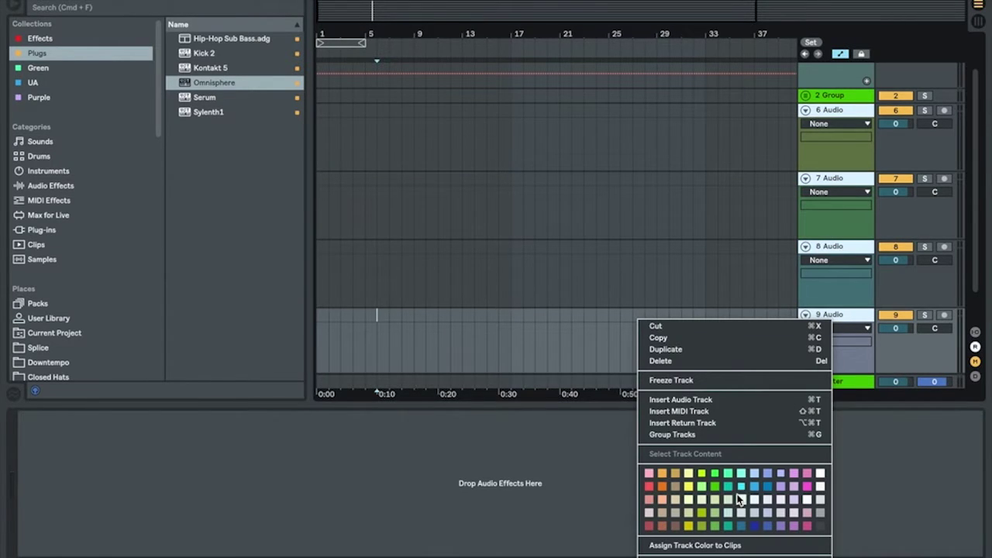
pyautogui.click(770, 483)
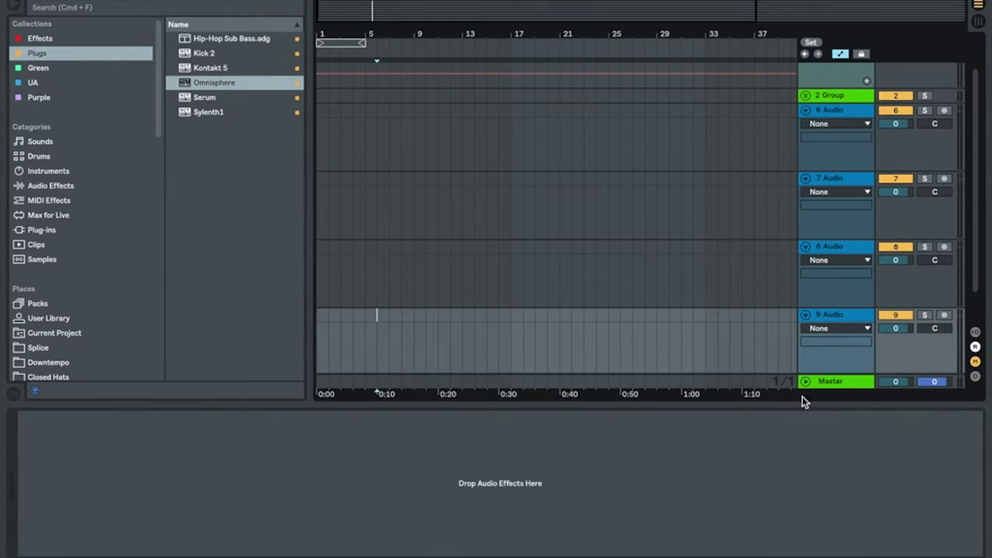
# - Group the four blue audio tracks and select the new group track
pyautogui.click(835, 115)
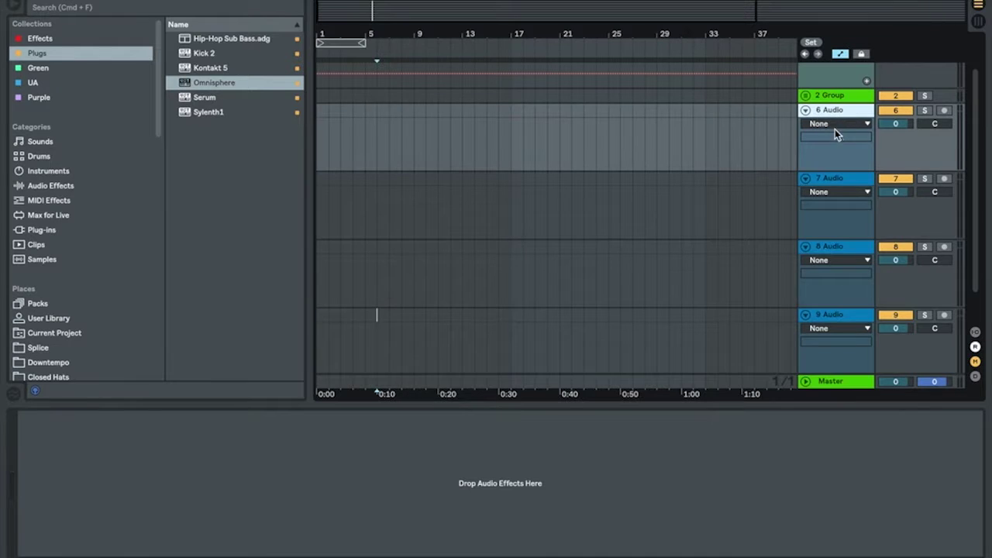
pyautogui.keyDown('shift'); pyautogui.click(846, 313); pyautogui.keyUp('shift')
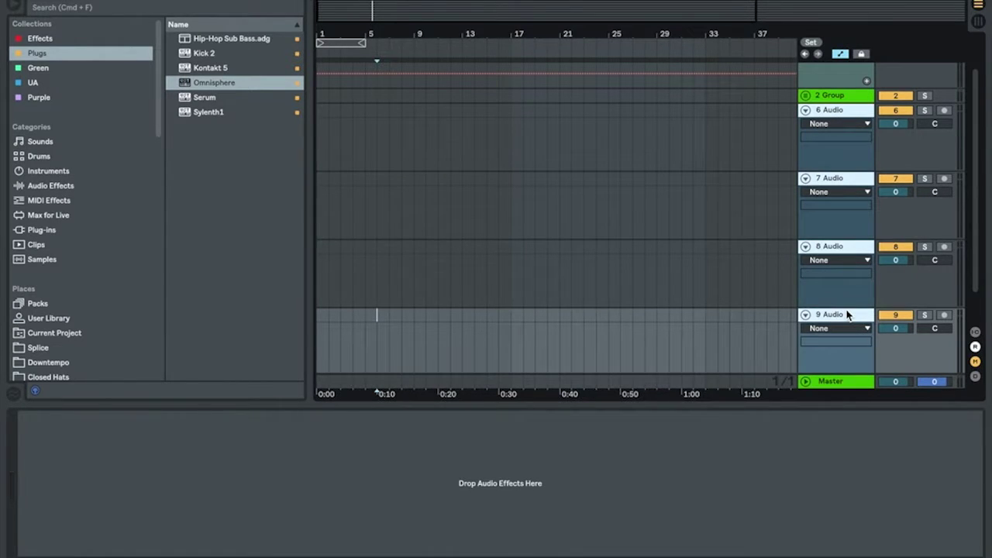
pyautogui.press('super+g')
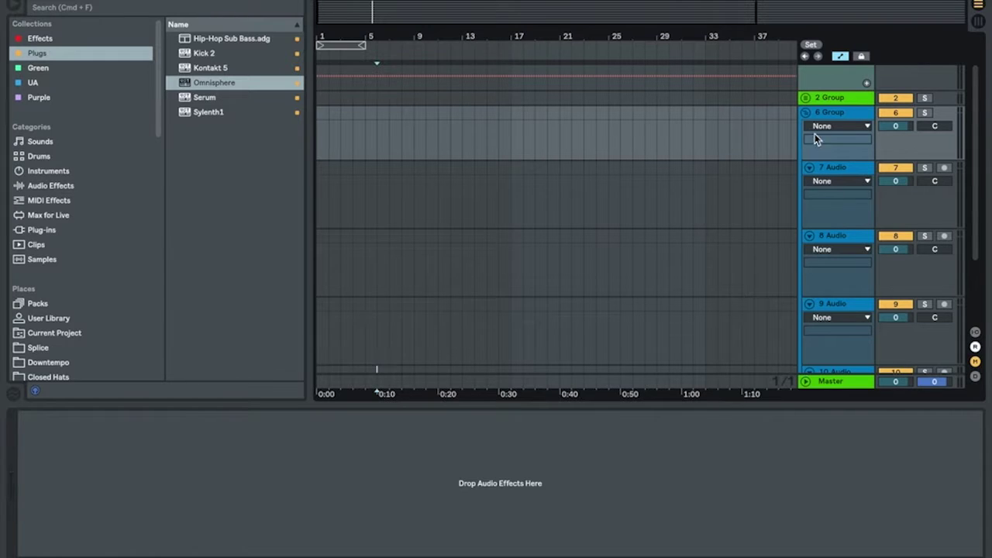
pyautogui.click(840, 116)
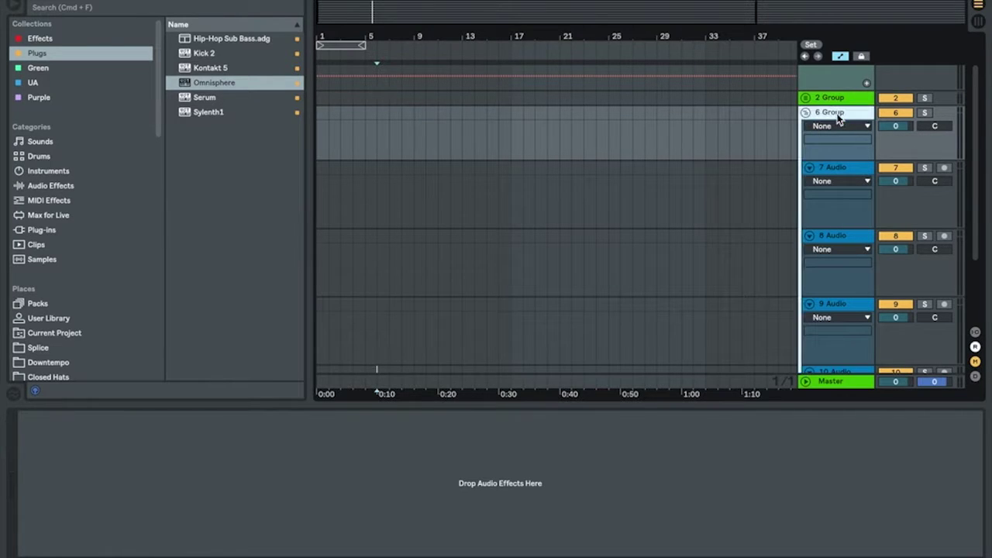
# - Rename the blue group as FX and the green group as Synths
pyautogui.press('super+r')
pyautogui.write('FX')
pyautogui.click(835, 98)
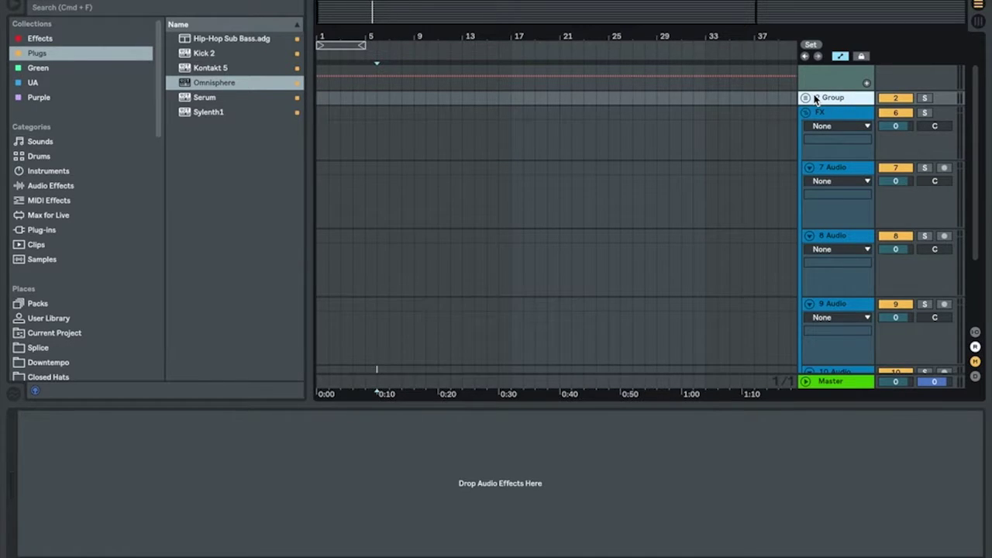
pyautogui.rightClick(824, 97)
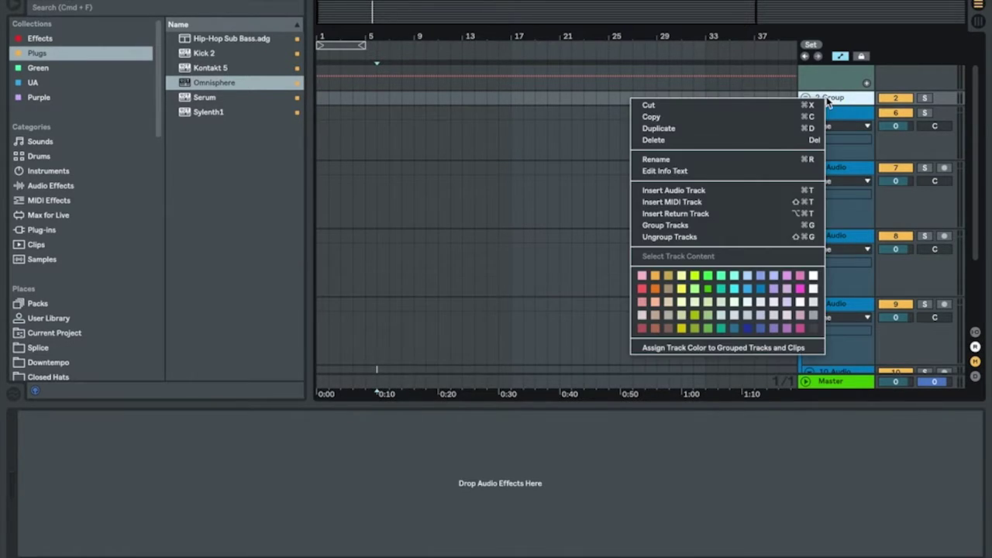
pyautogui.click(767, 159)
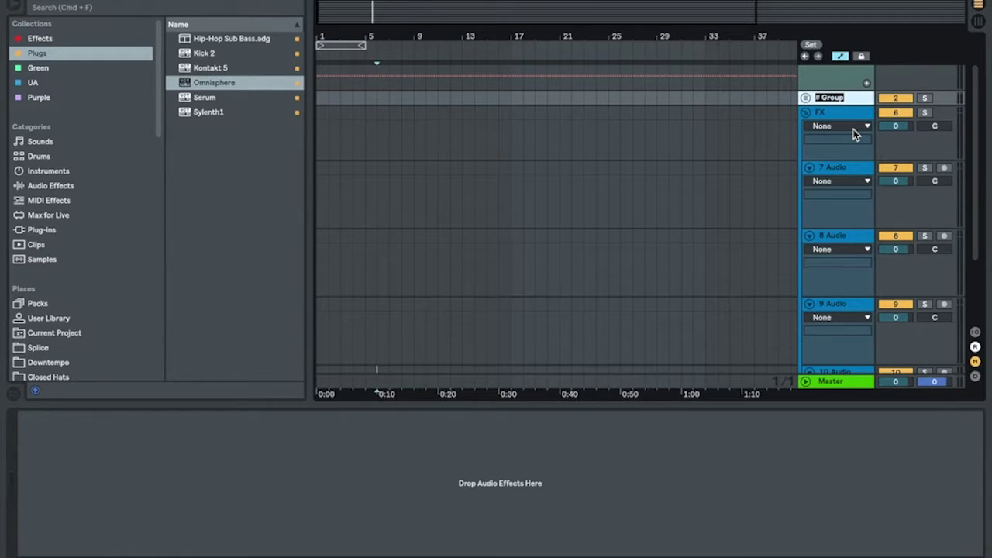
pyautogui.write('Synth')
# - Fold the FX group and insert two MIDI tracks followed by two audio tracks below it
pyautogui.click(806, 112)
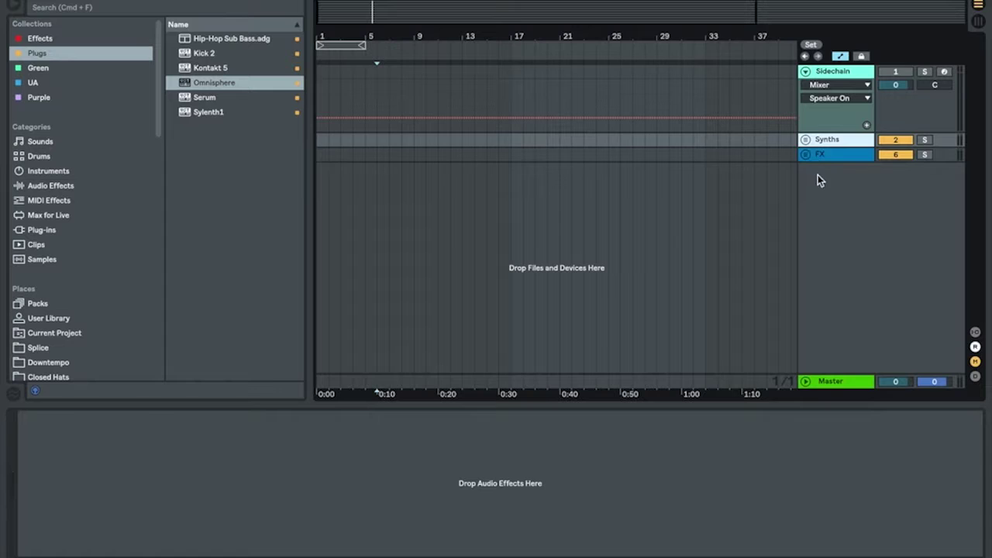
pyautogui.rightClick(817, 175)
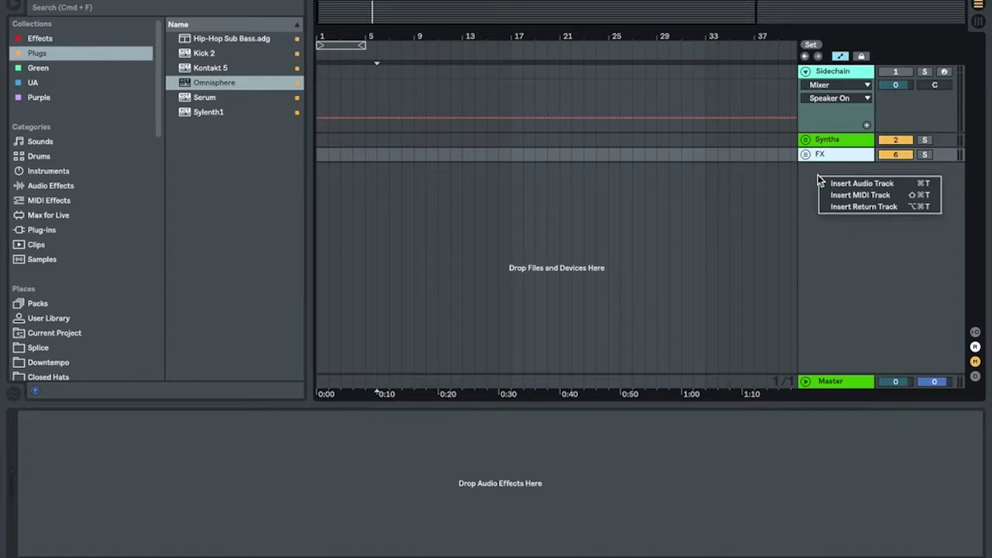
pyautogui.click(854, 195)
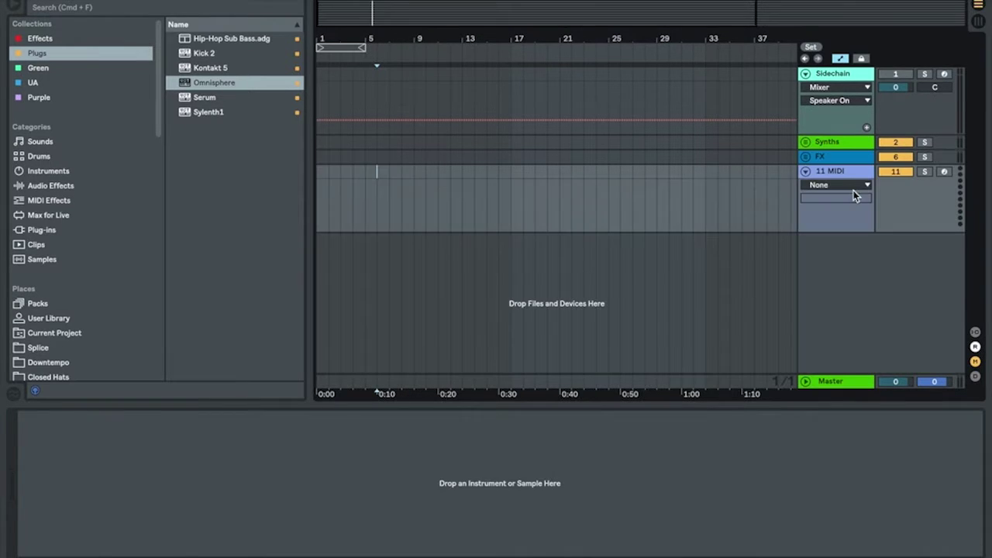
pyautogui.click(834, 176)
pyautogui.press('super+shift+t')
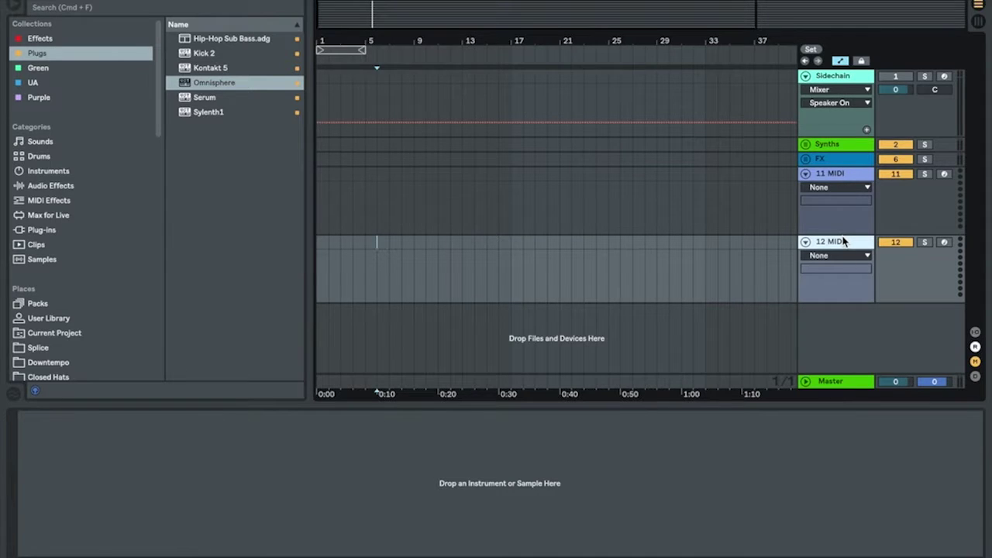
pyautogui.press('super+t')
pyautogui.press('super+t')
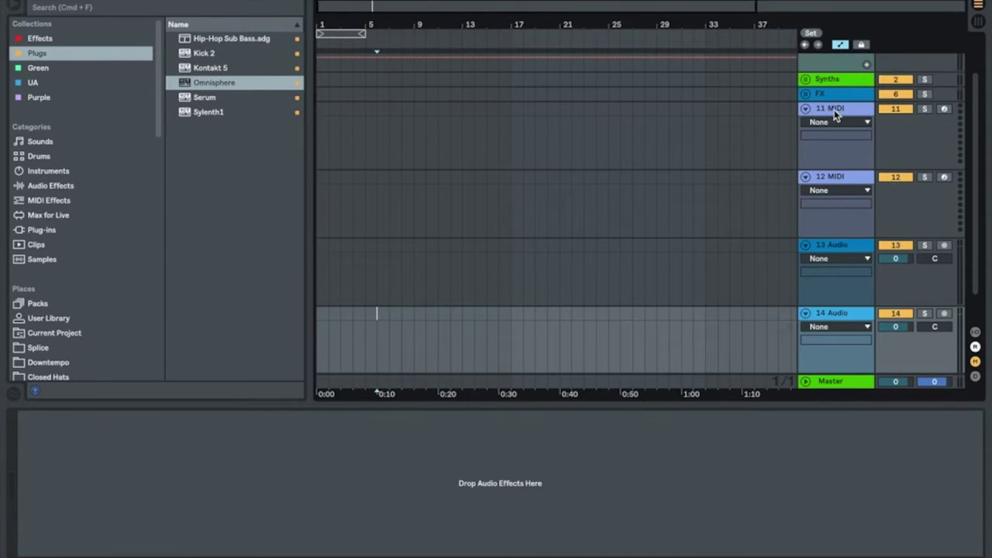
# - Color the two new MIDI tracks and two new audio tracks yellow
pyautogui.click(834, 110)
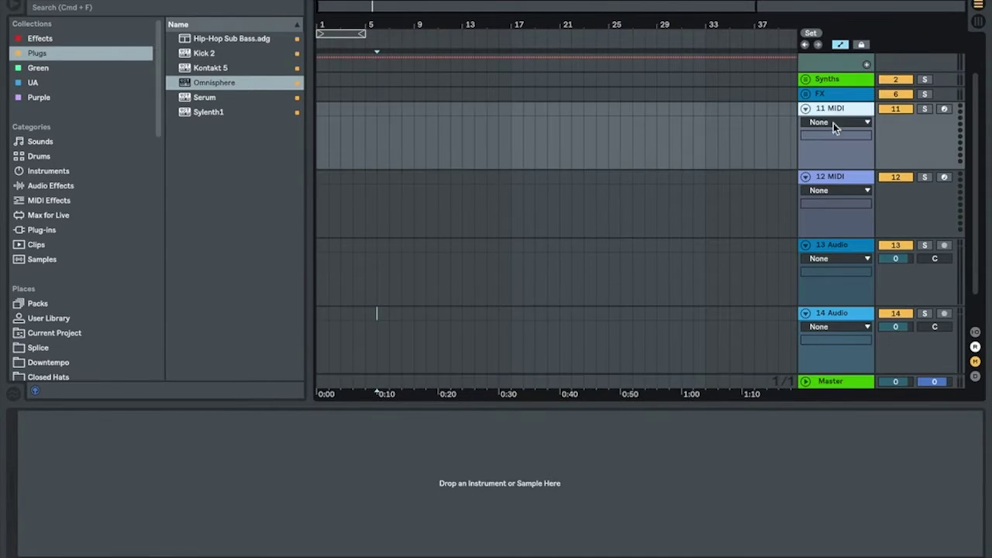
pyautogui.click(840, 310)
pyautogui.rightClick(841, 310)
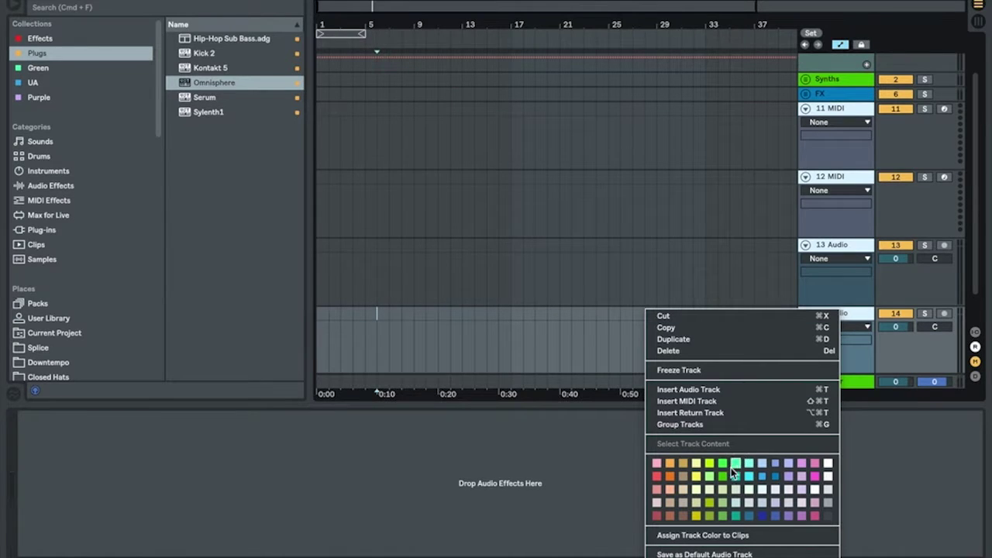
pyautogui.click(695, 475)
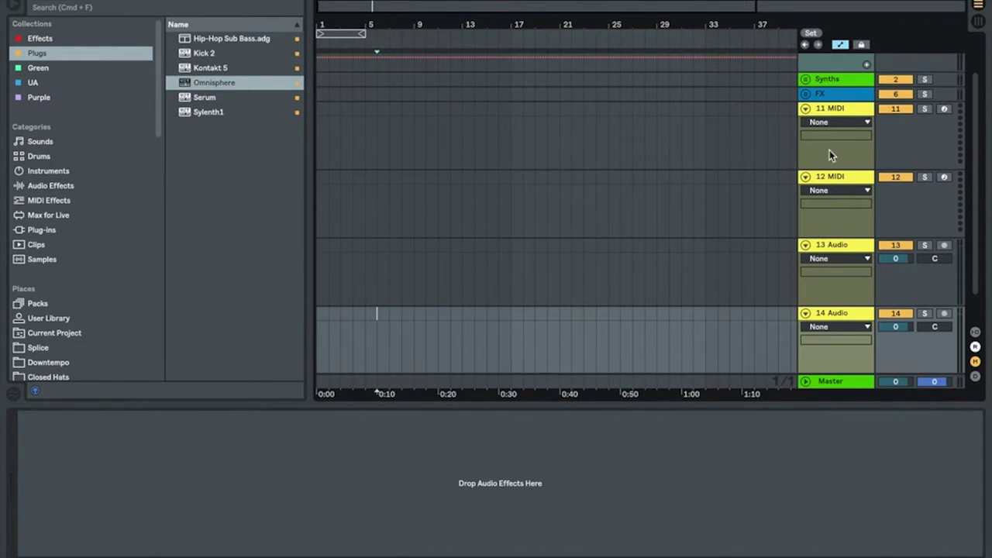
# - Group the four yellow tracks and name the group Drums
pyautogui.click(833, 108)
pyautogui.keyDown('shift'); pyautogui.click(841, 312); pyautogui.keyUp('shift')
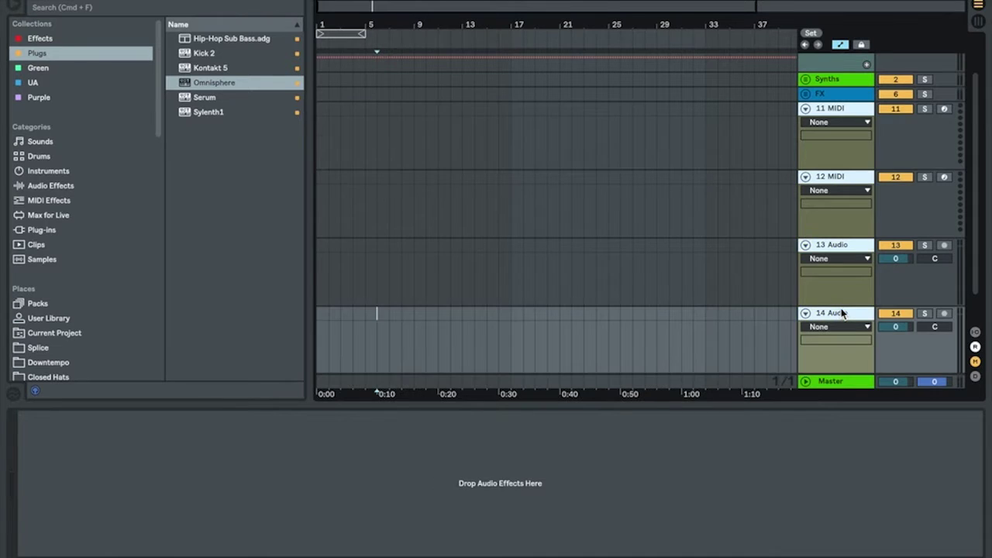
pyautogui.press('super+g')
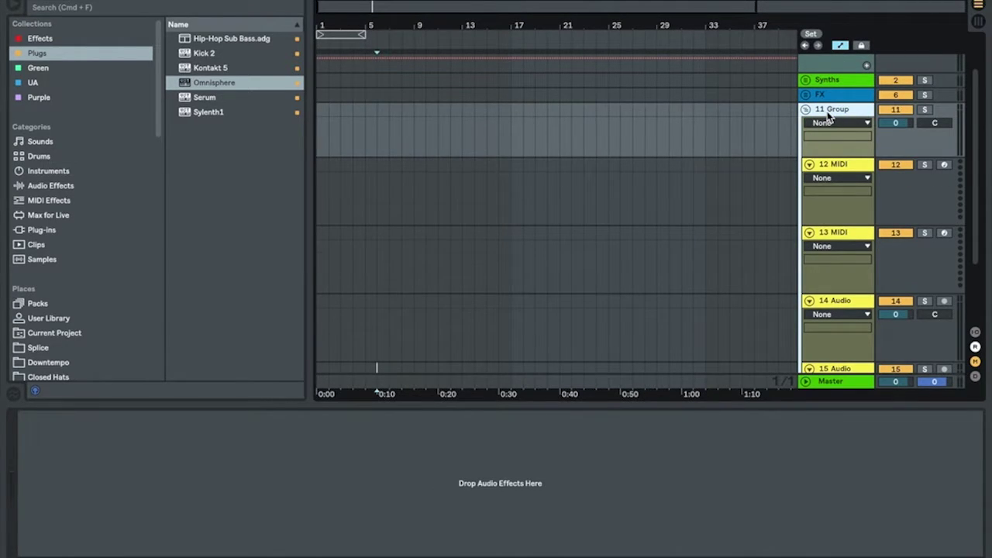
pyautogui.press('super+r')
pyautogui.write('Drums')
pyautogui.press('Return')
# - Fold the Drums group and insert three audio tracks below it
pyautogui.click(806, 109)
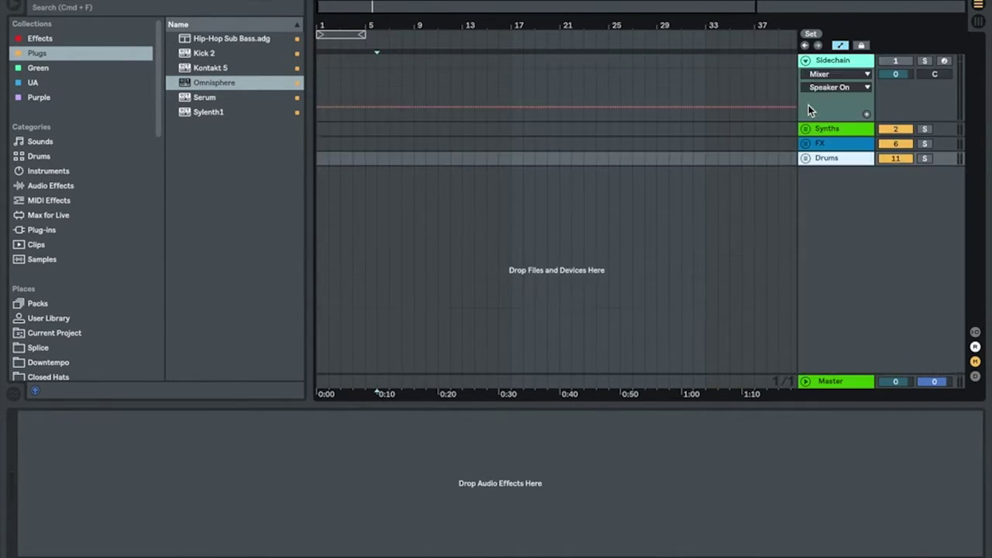
pyautogui.rightClick(812, 205)
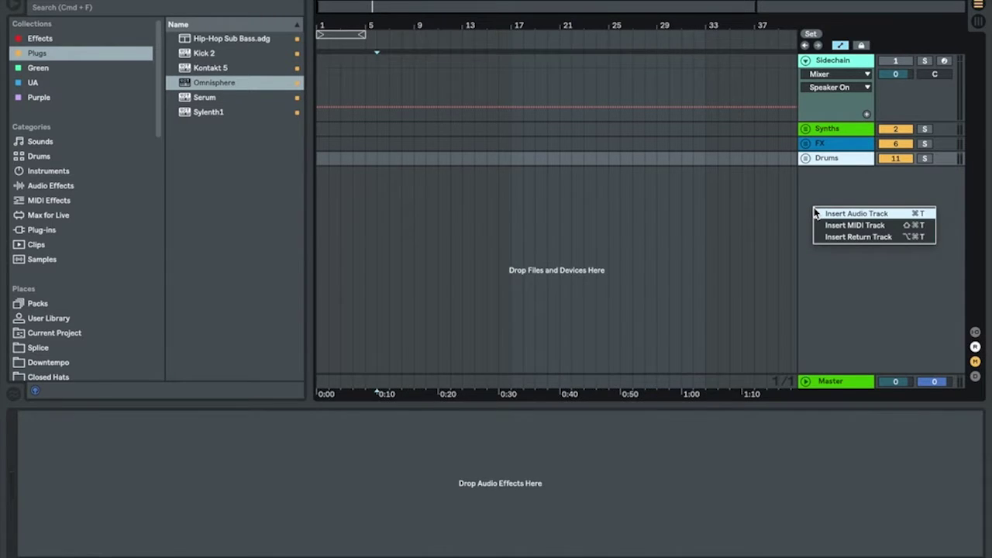
pyautogui.click(816, 213)
pyautogui.press('super+t')
pyautogui.press('super+t')
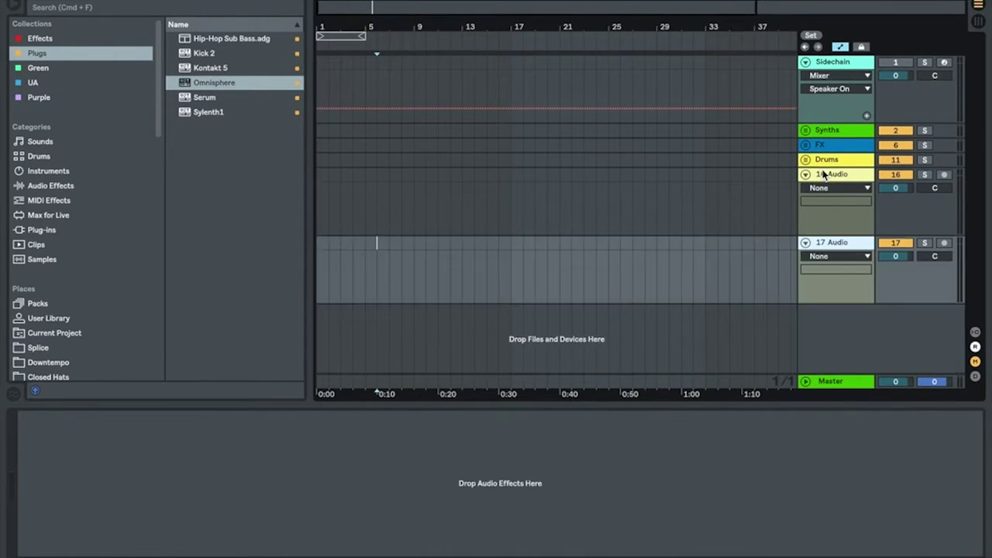
# - Color the three new audio tracks below the Drums group red
pyautogui.click(824, 174)
pyautogui.click(839, 316)
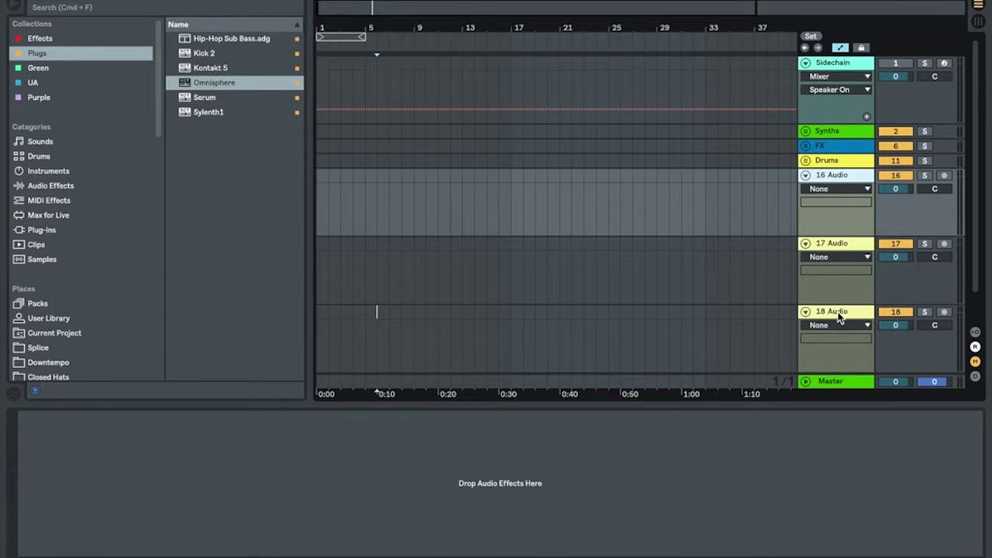
pyautogui.rightClick(839, 317)
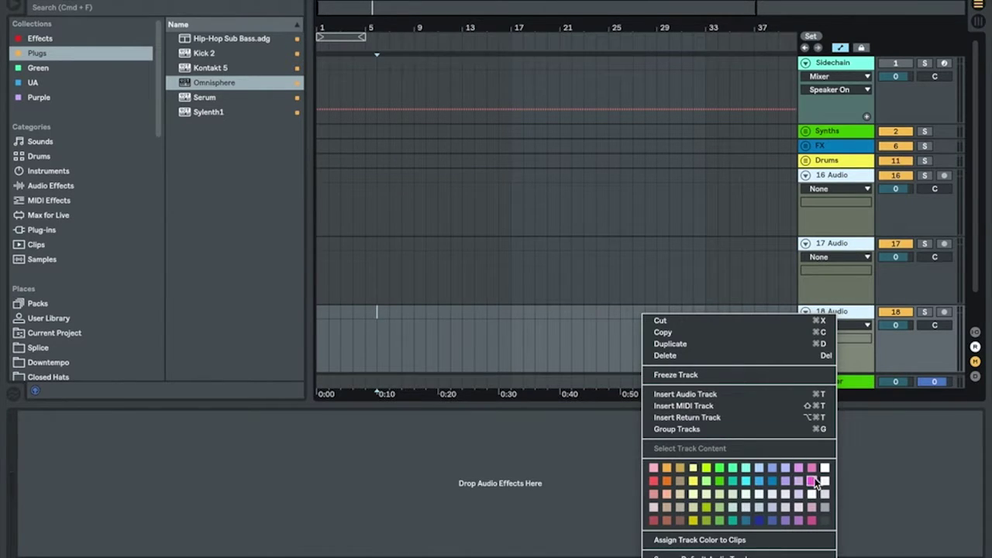
pyautogui.click(654, 480)
# - Group the three red audio tracks as Vocals and fold the group
pyautogui.click(833, 177)
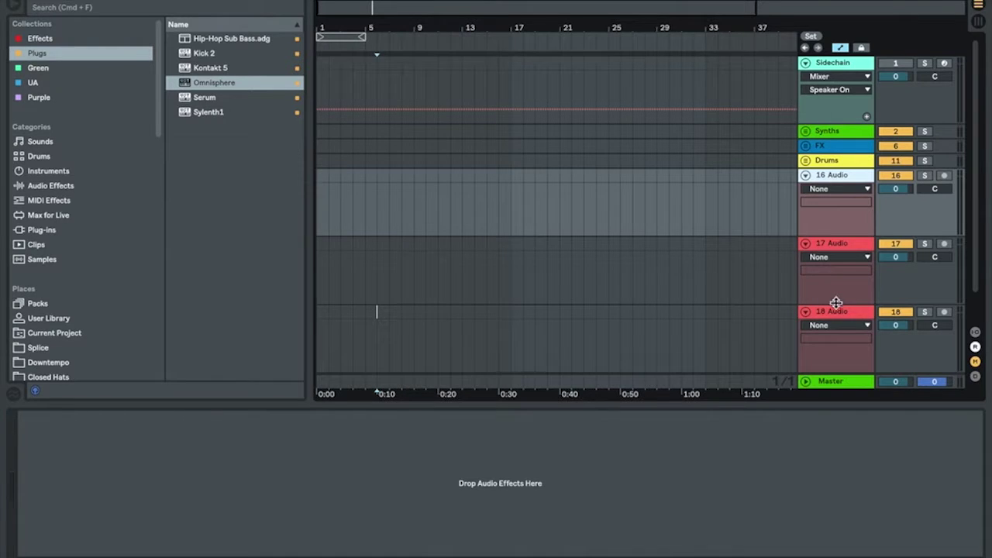
pyautogui.keyDown('shift'); pyautogui.click(836, 313); pyautogui.keyUp('shift')
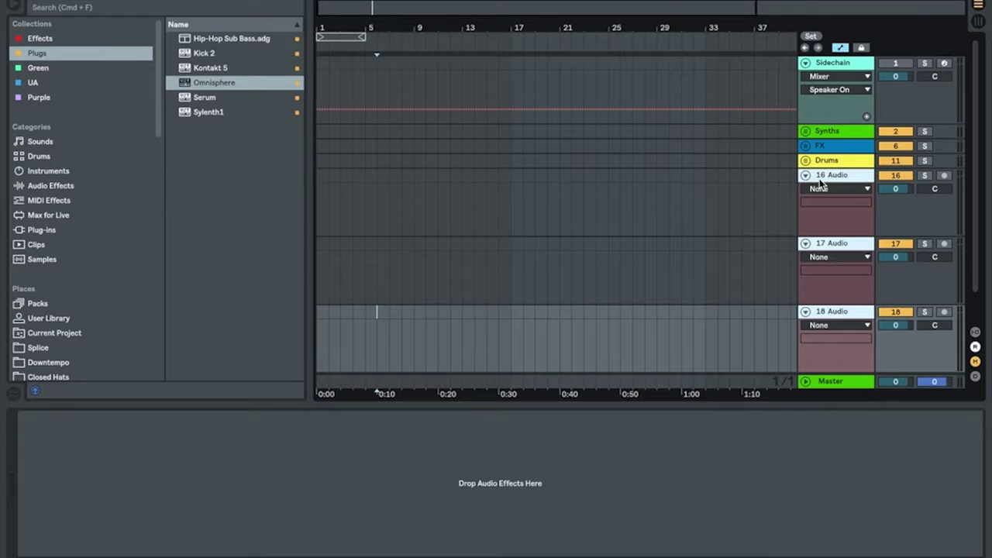
pyautogui.press('super+g')
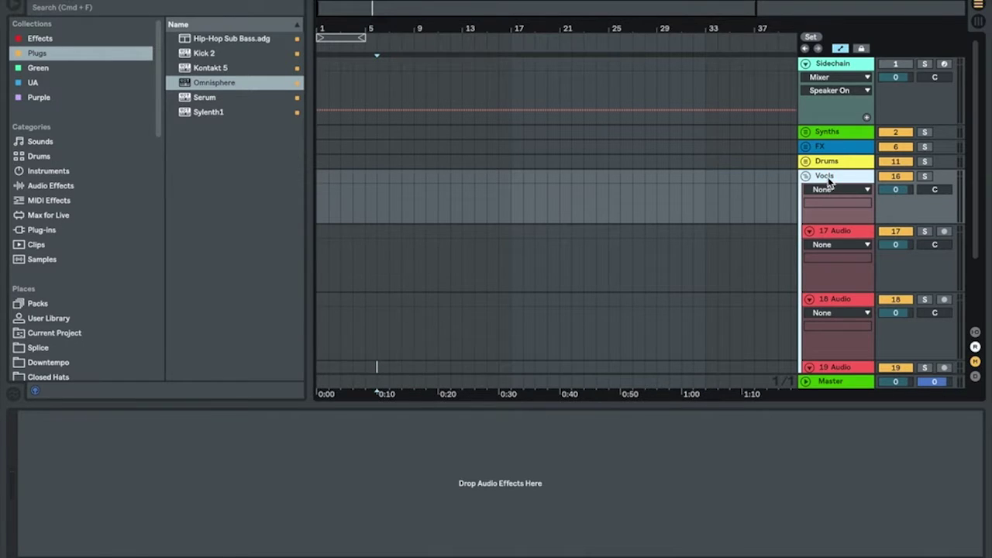
pyautogui.doubleClick(826, 177)
pyautogui.write('Vocals')
pyautogui.press('Return')
pyautogui.click(805, 176)
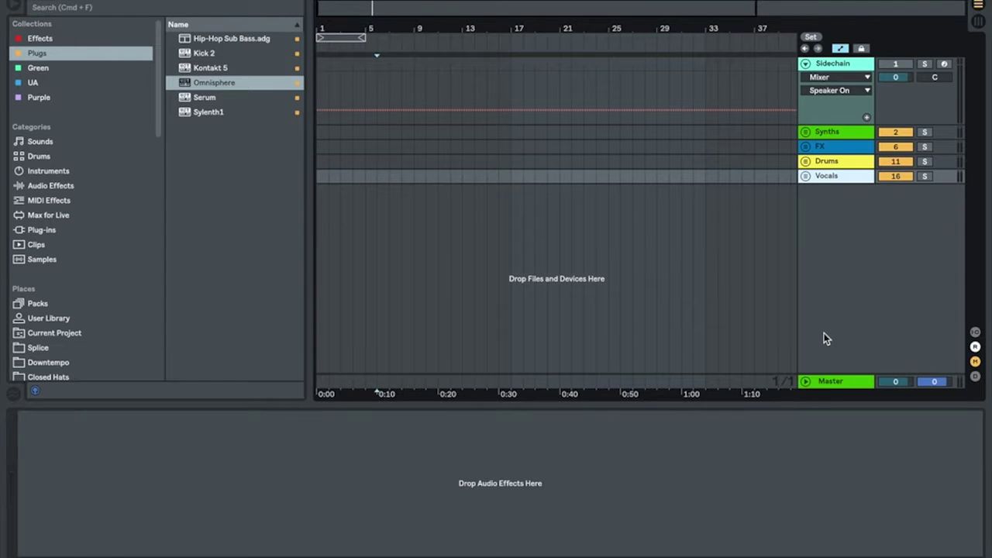
# - Load FabFilter Pro-Q 2 from the Effects collection onto the Master track
pyautogui.click(829, 382)
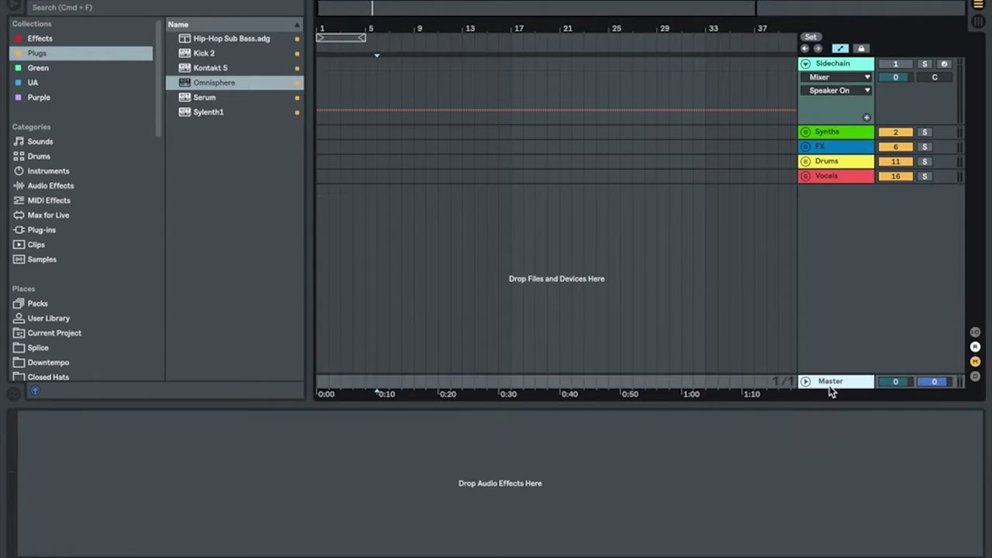
pyautogui.click(44, 38)
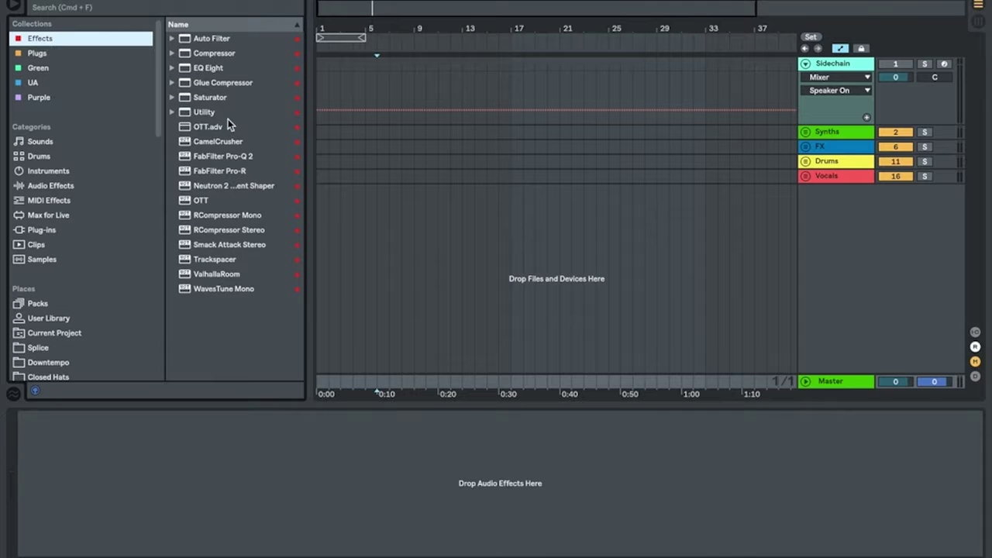
pyautogui.moveTo(219, 158); pyautogui.dragTo(302, 303)
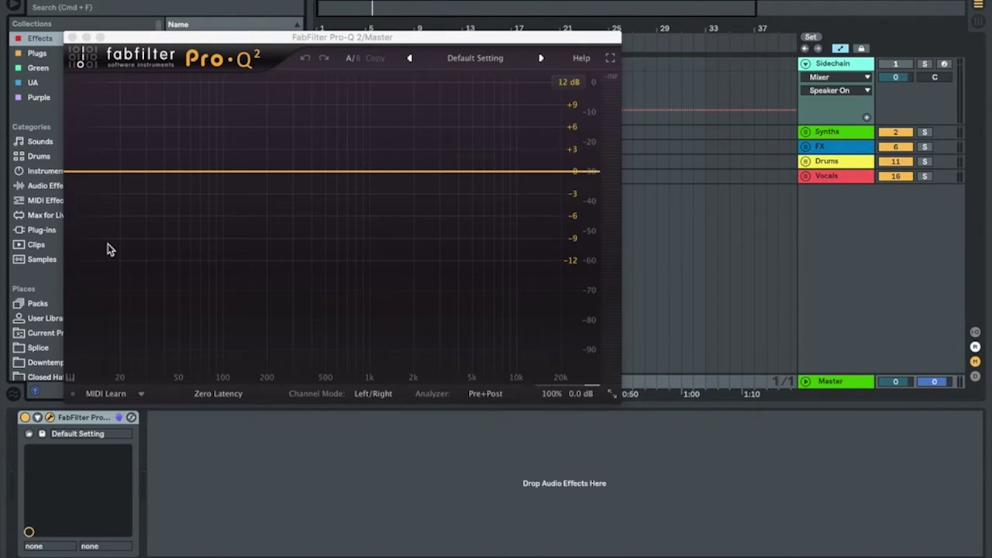
# - Add a Low Cut band at about 20 Hz with a 96 dB/oct slope in the master's Pro-Q 2 and close its window
pyautogui.click(121, 171)
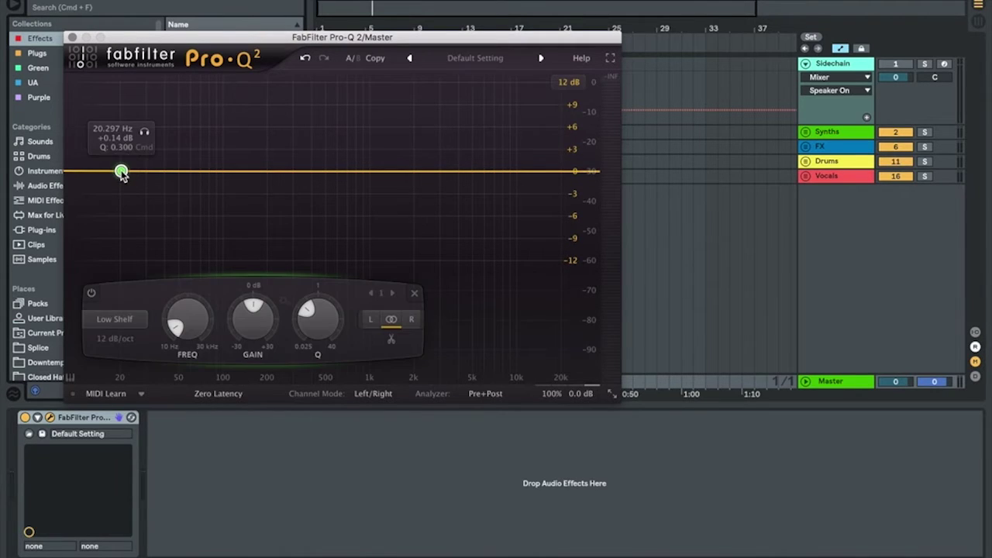
pyautogui.click(115, 319)
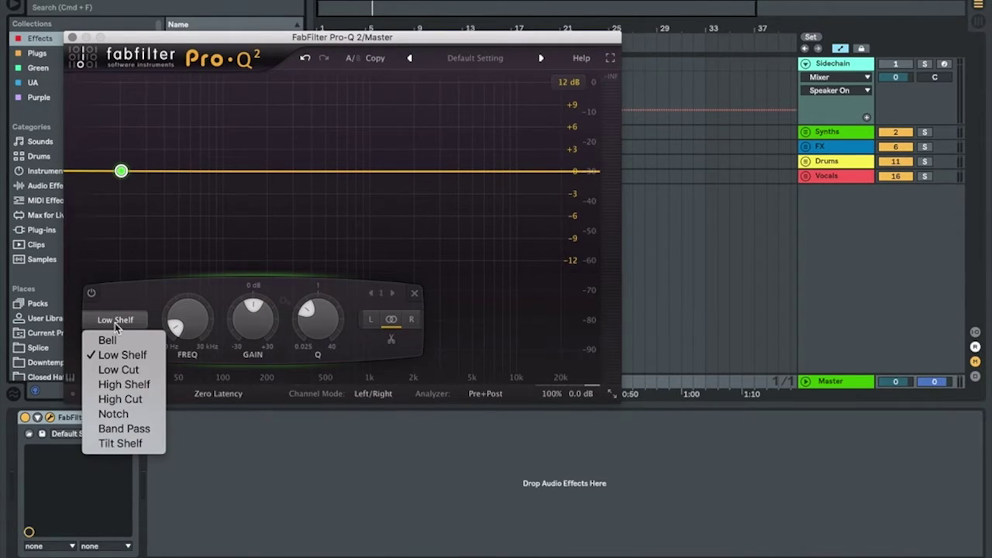
pyautogui.click(114, 369)
pyautogui.click(112, 344)
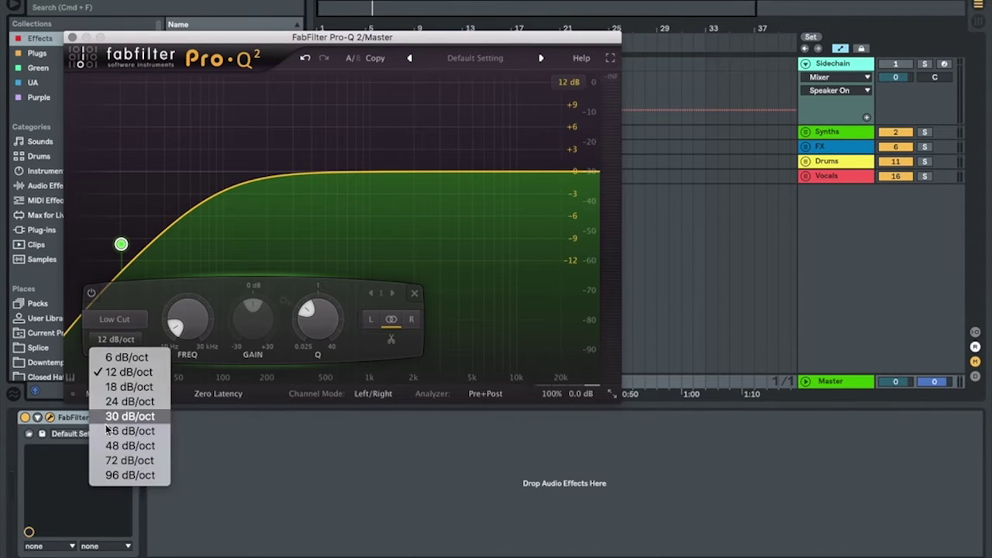
pyautogui.click(116, 473)
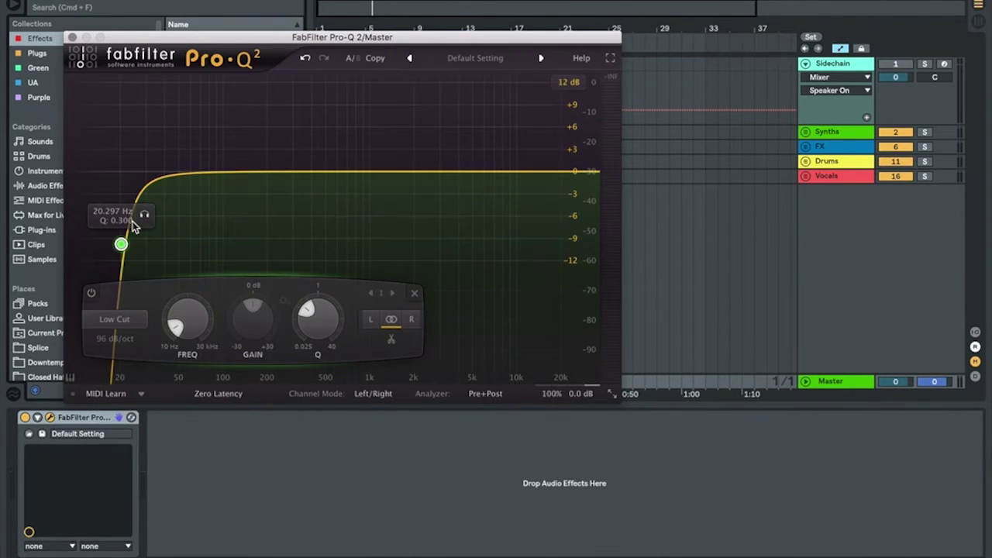
pyautogui.moveTo(120, 245); pyautogui.dragTo(116, 175)
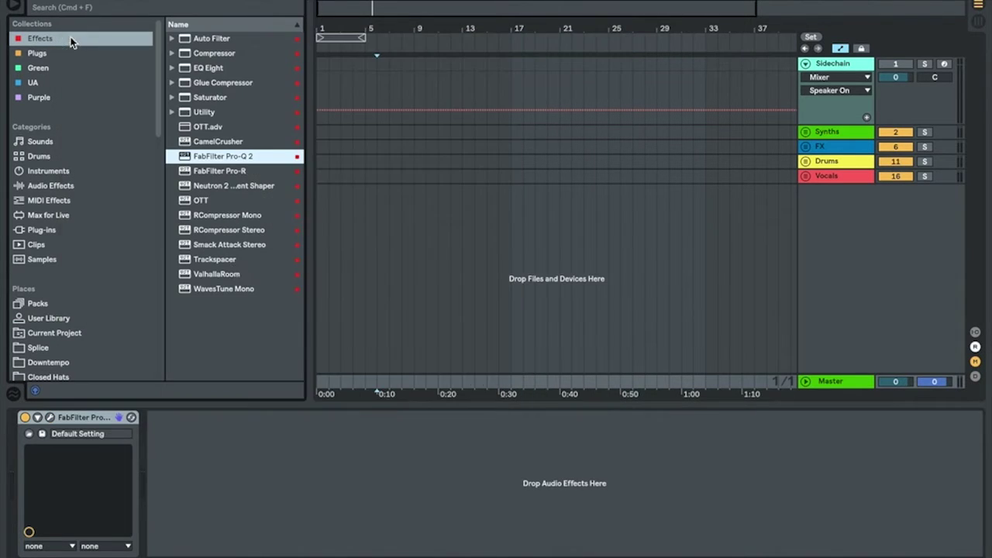
pyautogui.click(72, 37)
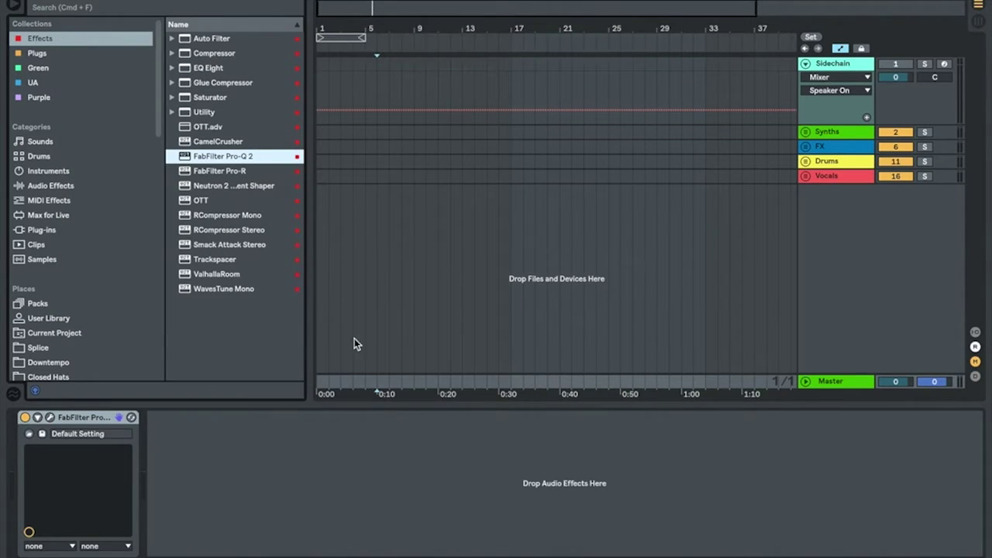
# - Unfold the Synths group and add a Utility effect after Serum on the Serum track
pyautogui.click(805, 131)
pyautogui.click(856, 188)
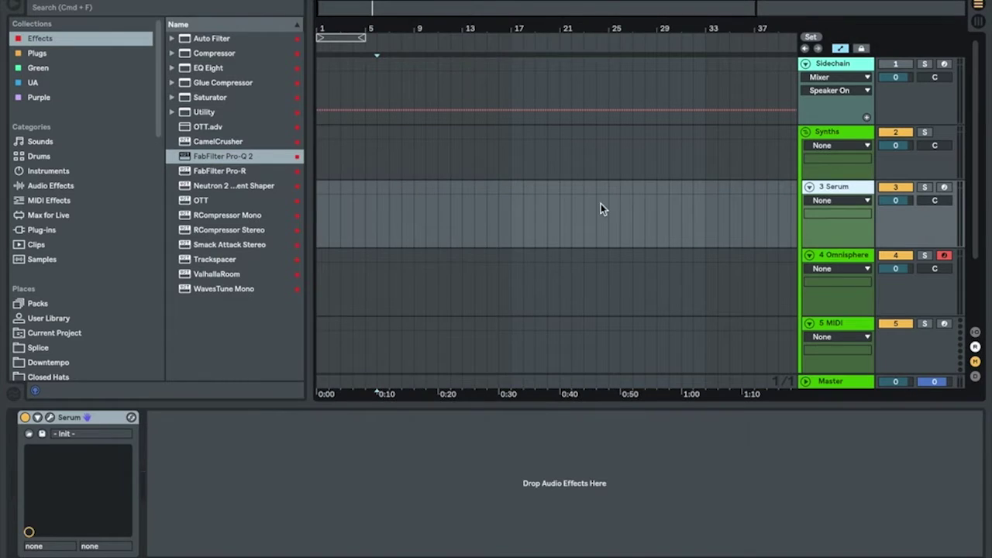
pyautogui.click(514, 203)
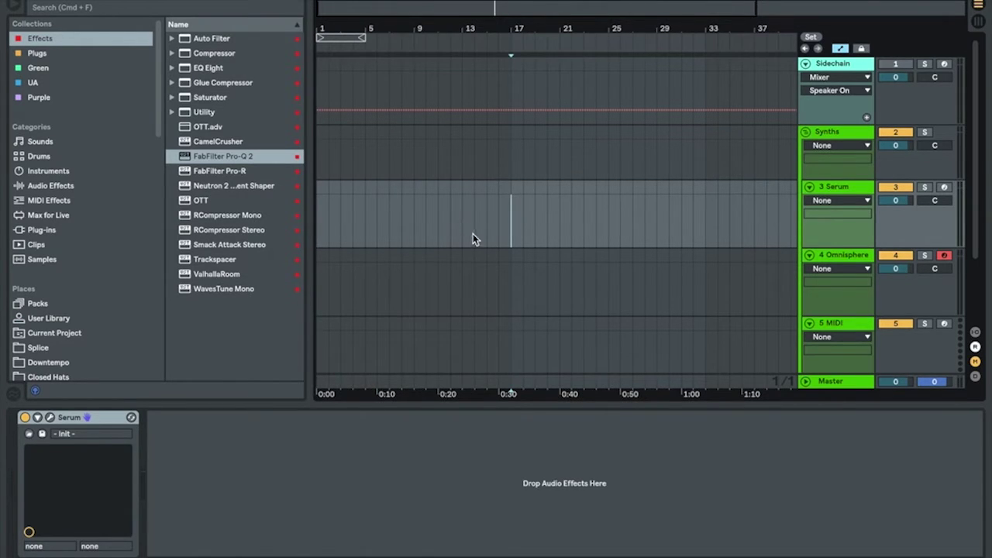
pyautogui.click(192, 115)
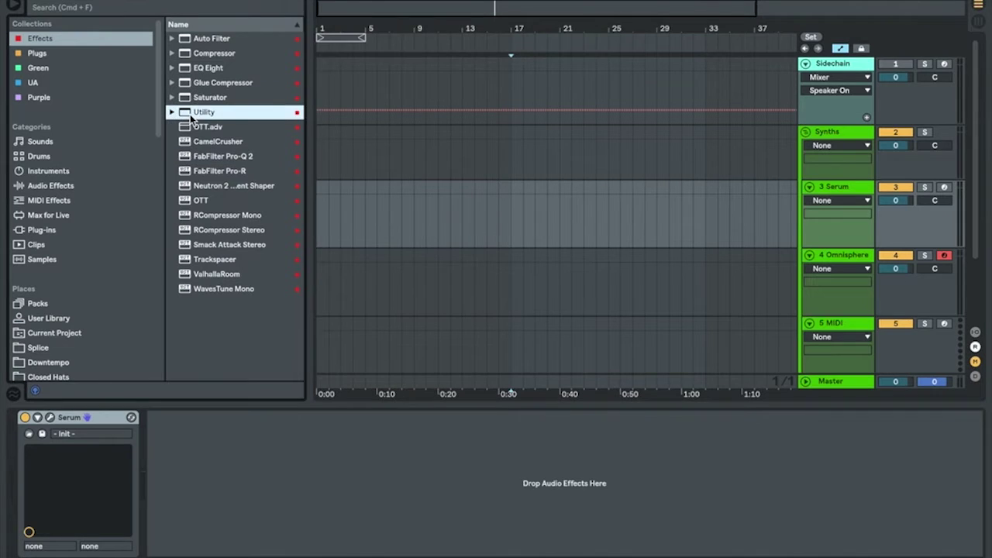
pyautogui.doubleClick(191, 114)
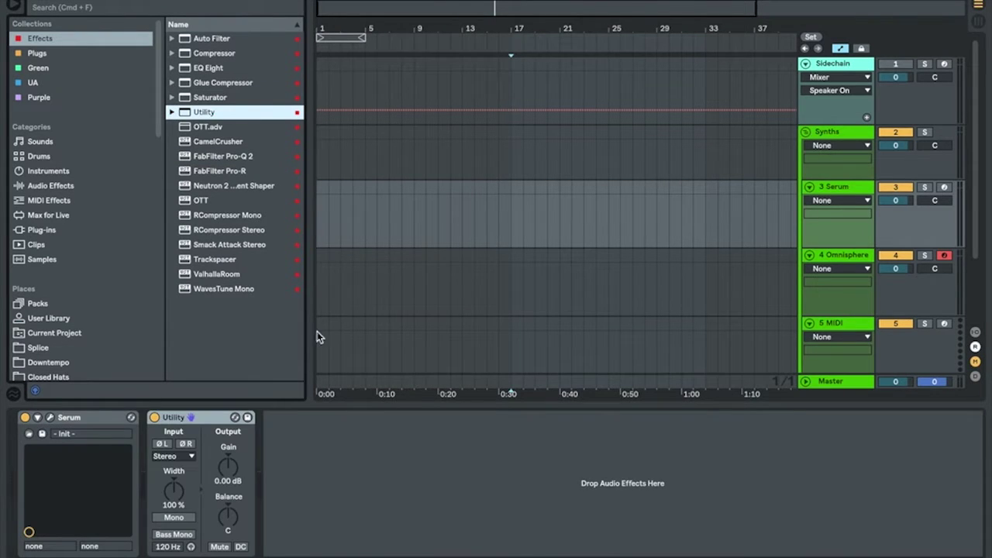
# - Set the gain of the Serum track's Utility to -10 dB and copy that Utility to the 5 MIDI track
pyautogui.click(235, 458)
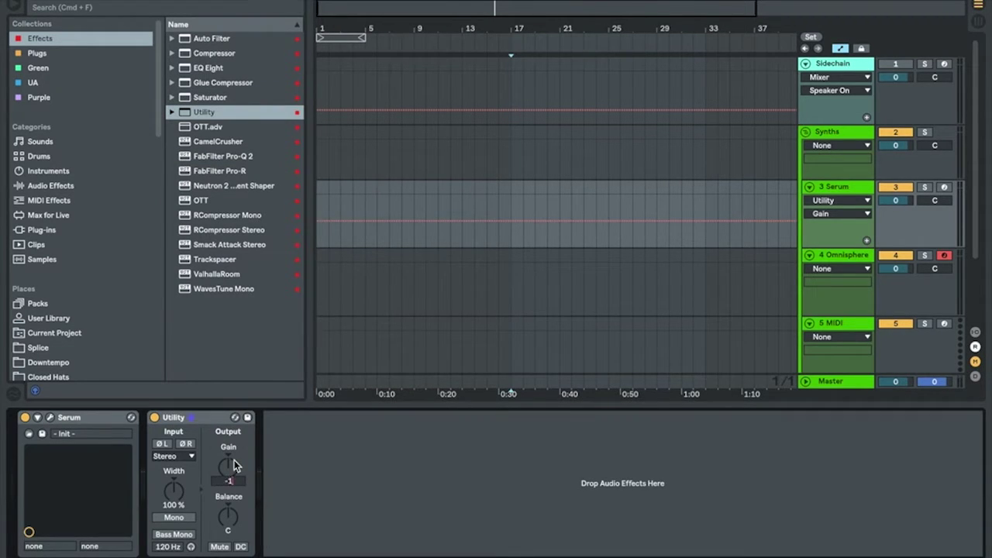
pyautogui.press('Return')
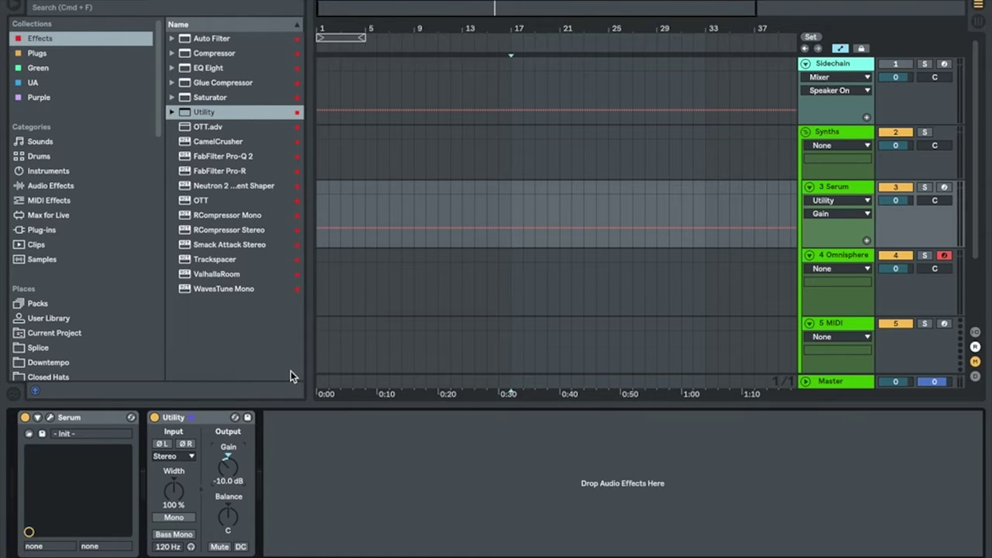
pyautogui.click(221, 418)
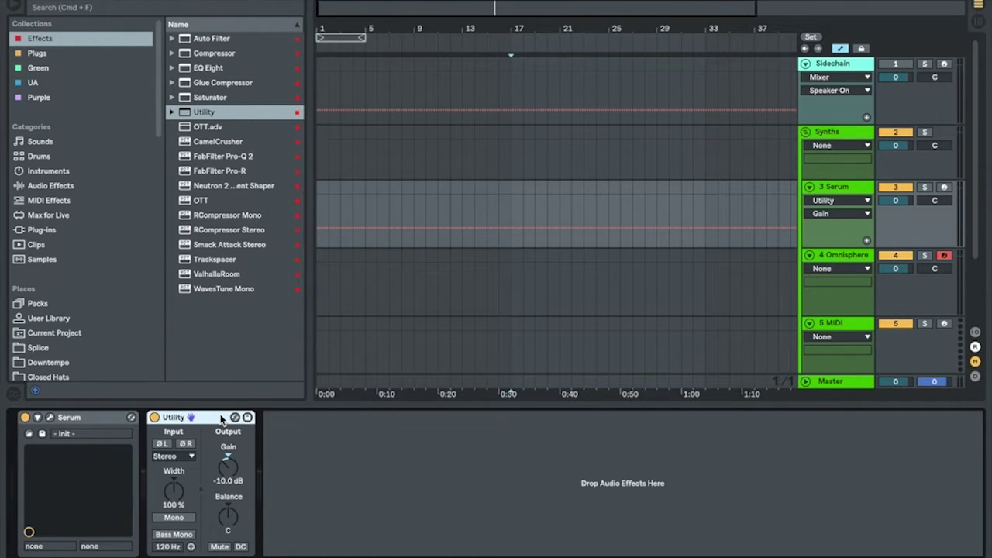
pyautogui.moveTo(221, 419); pyautogui.dragTo(357, 297)
pyautogui.scroll(-2, 357, 297)
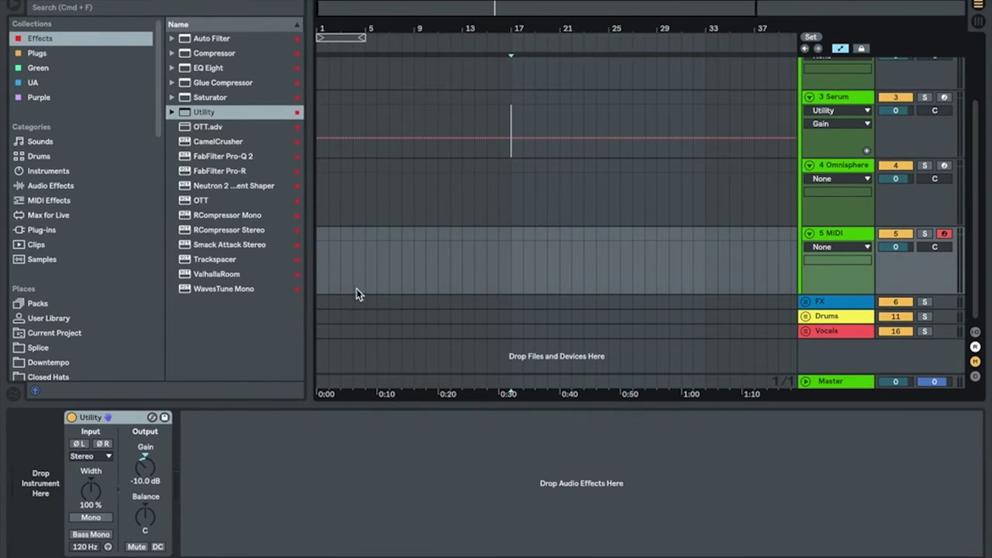
pyautogui.click(375, 184)
pyautogui.click(374, 103)
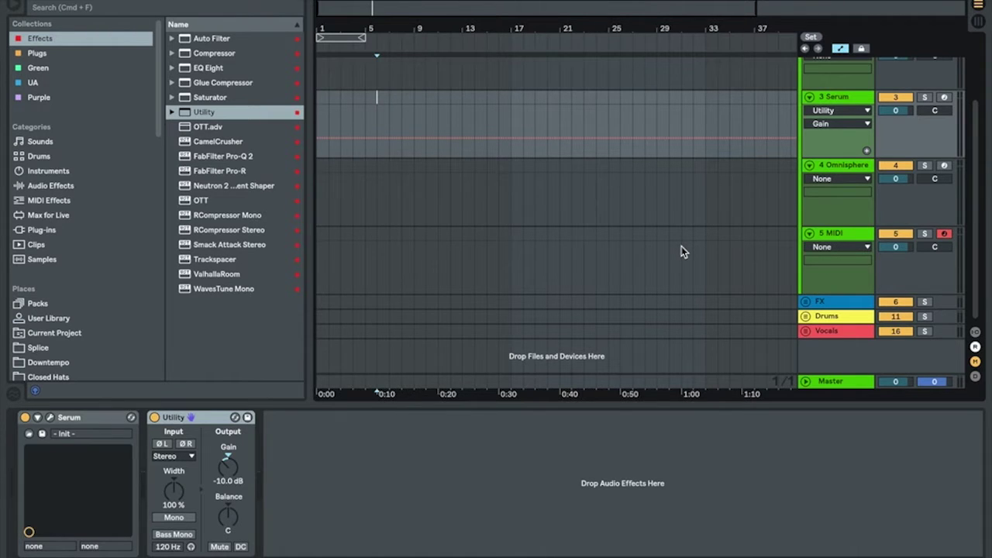
# - View the File Folder preferences with the option to save the current set as default, and close them
pyautogui.scroll(3, 681, 247)
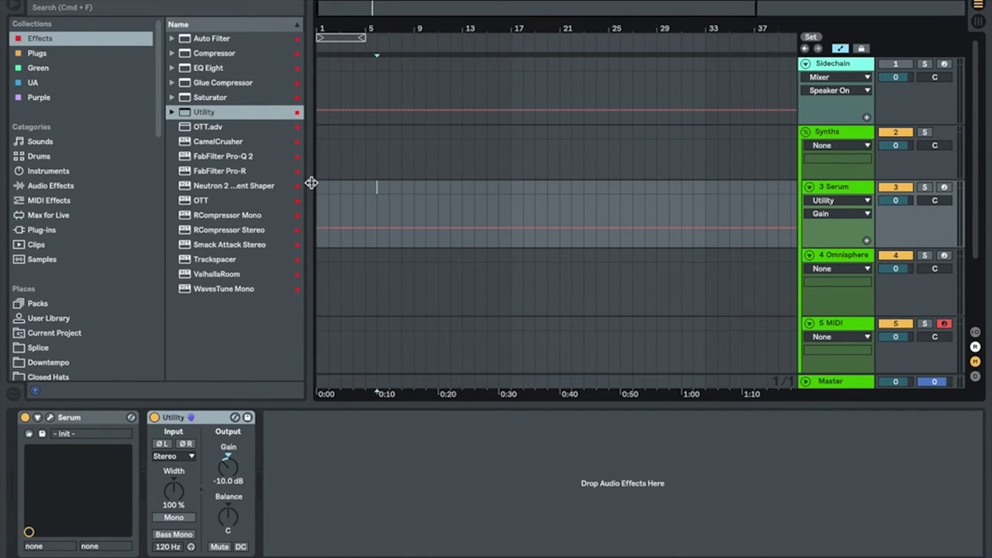
pyautogui.press('super+comma')
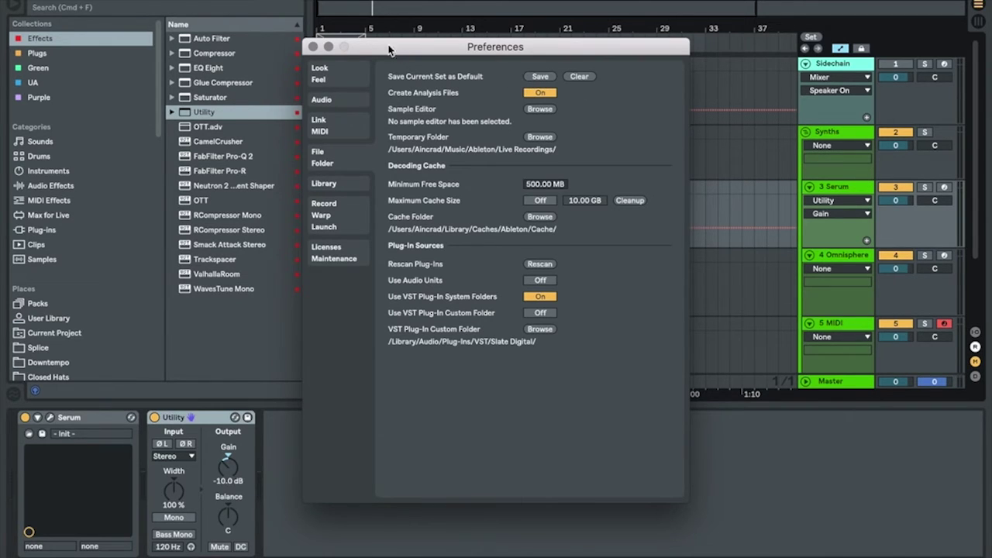
pyautogui.click(313, 47)
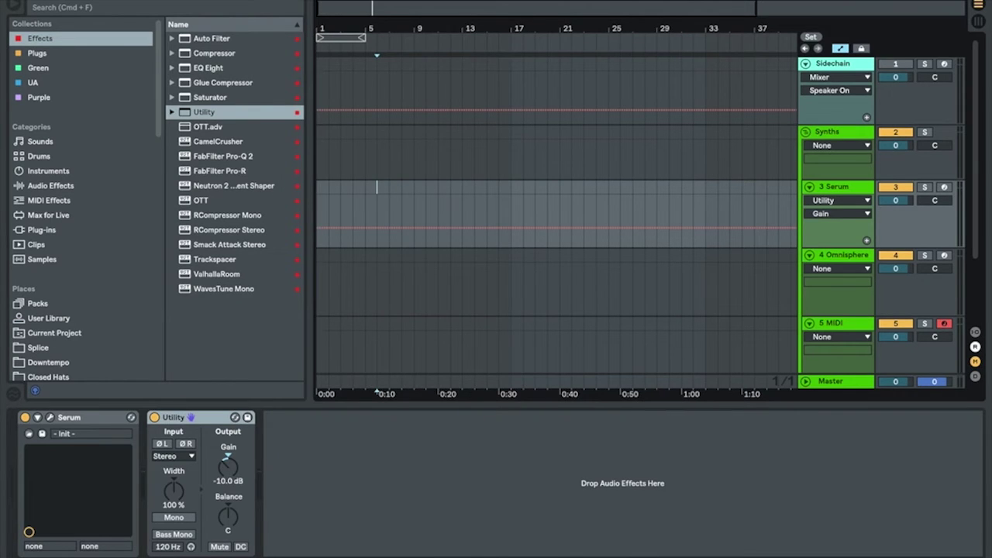
# - Start a new Live Set from the default template, discarding the changes to the Untitled set
pyautogui.click(91, 4)
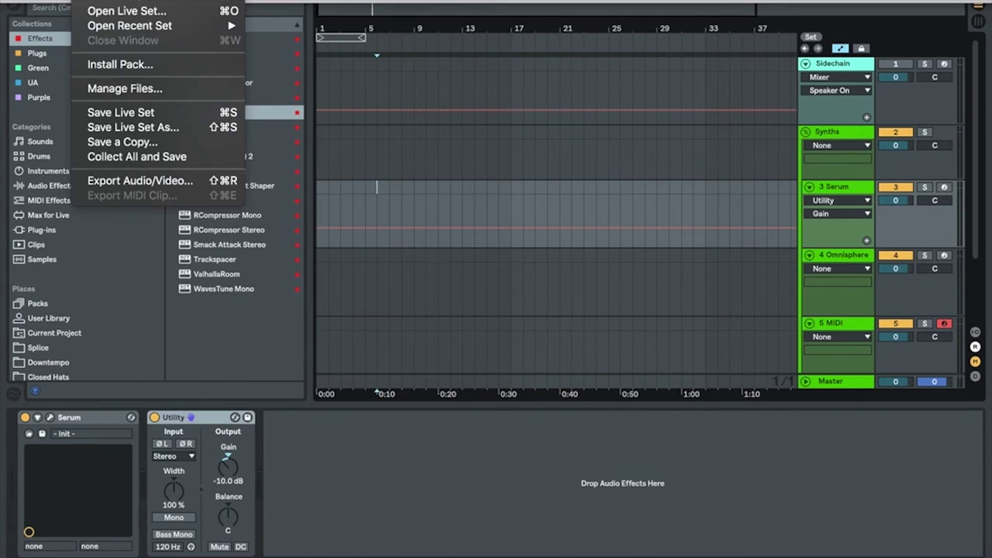
pyautogui.click(95, 2)
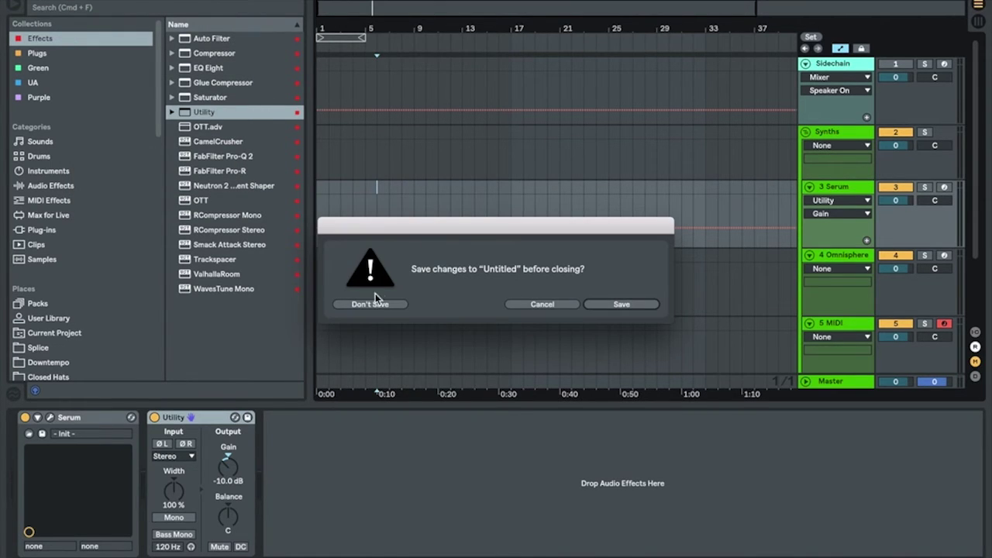
pyautogui.click(377, 304)
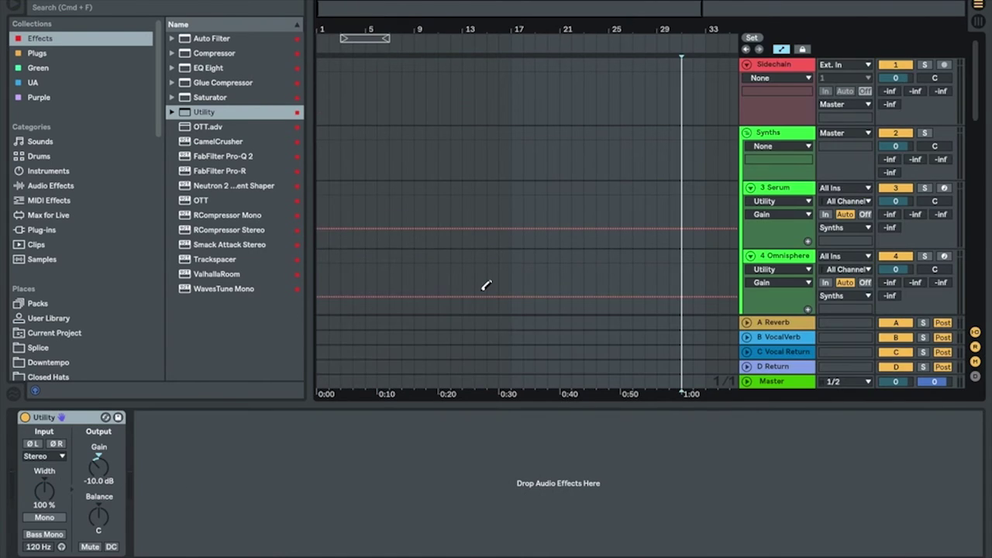
# - Hide the device view and examine the default template's tracks and groups from Sidechain through Vocals
pyautogui.doubleClick(505, 404)
pyautogui.scroll(-1, 505, 403)
pyautogui.scroll(-5, 505, 404)
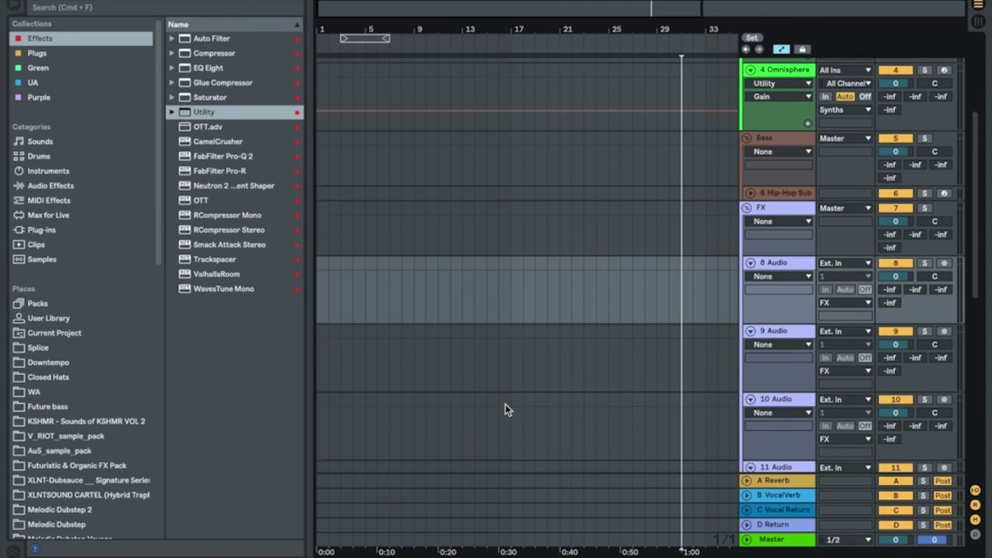
pyautogui.scroll(-5, 506, 410)
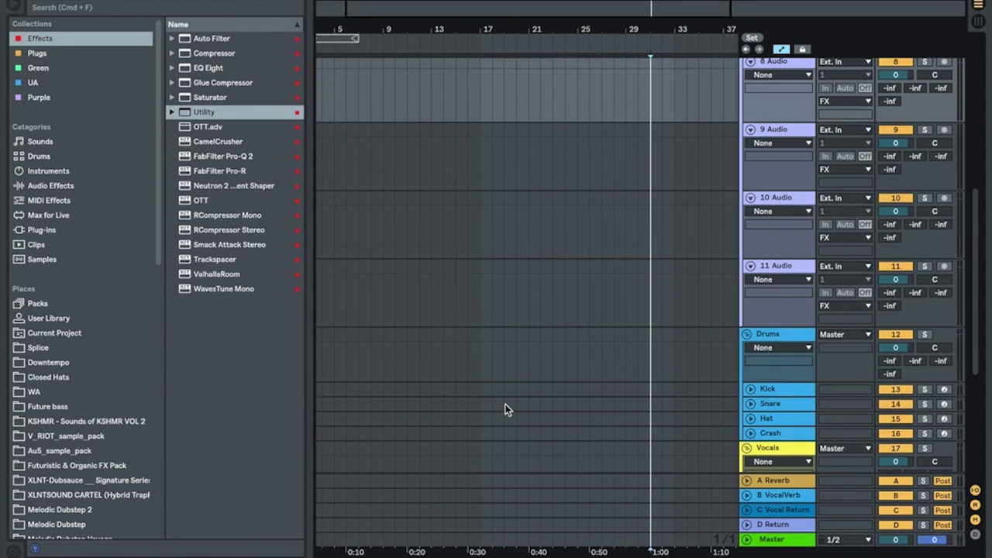
pyautogui.scroll(-6, 506, 404)
pyautogui.scroll(4, 505, 404)
pyautogui.scroll(10, 505, 404)
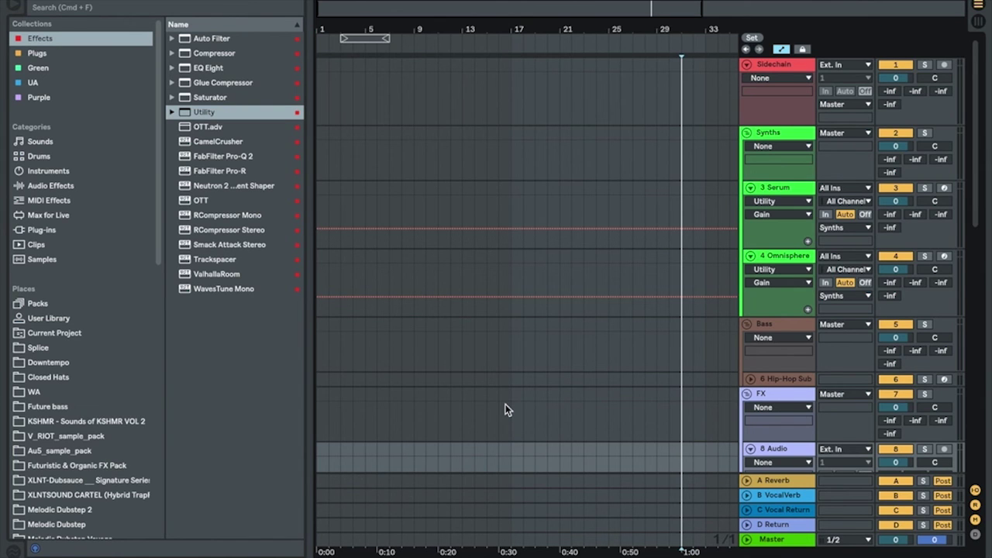
pyautogui.scroll(-12, 505, 404)
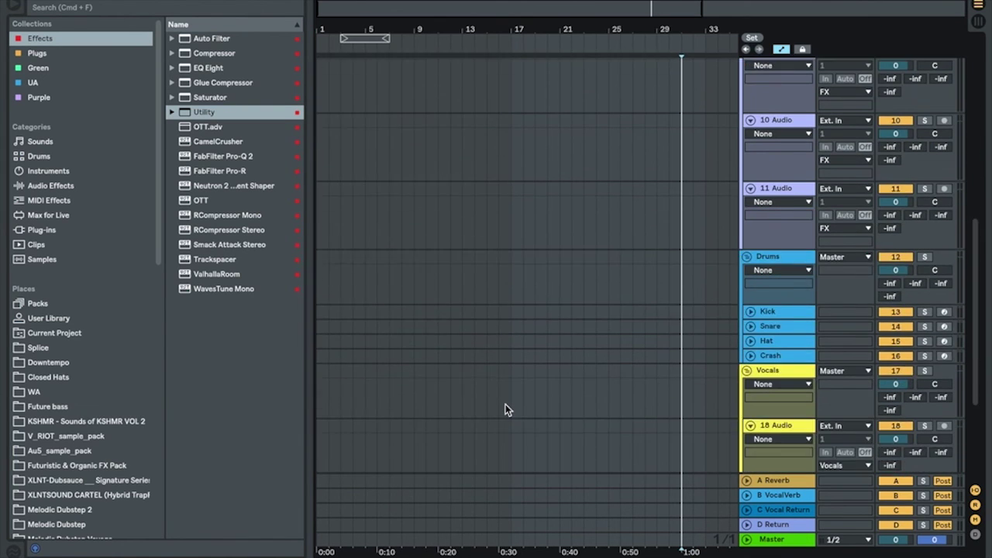
pyautogui.scroll(-5, 505, 409)
pyautogui.scroll(15, 505, 409)
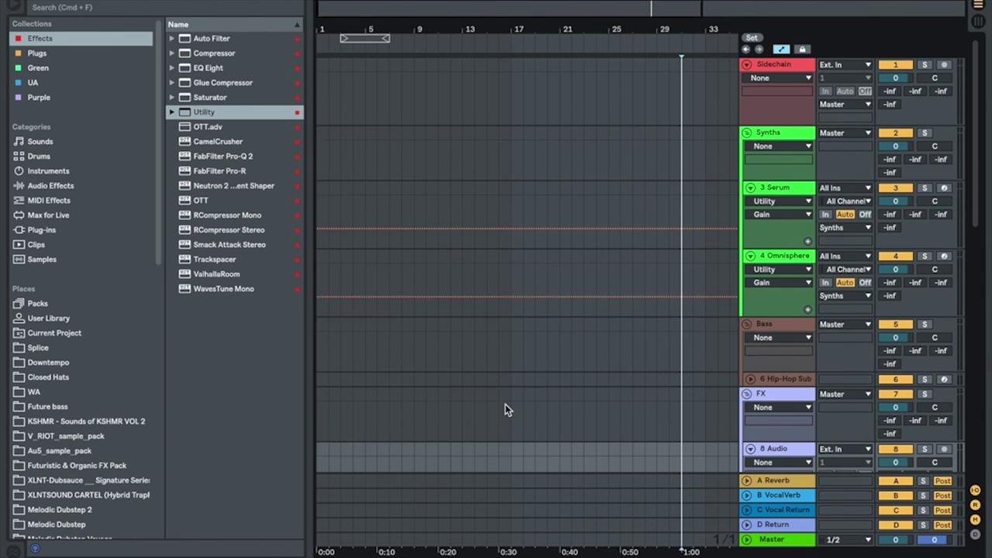